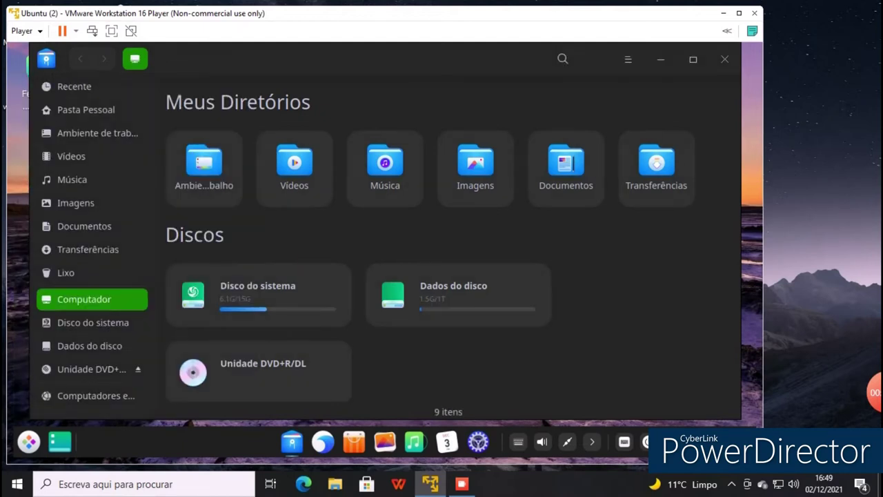
# - Close the file manager, and launch Visualizador de Imagens for a brief look before closing it
pyautogui.click(724, 59)
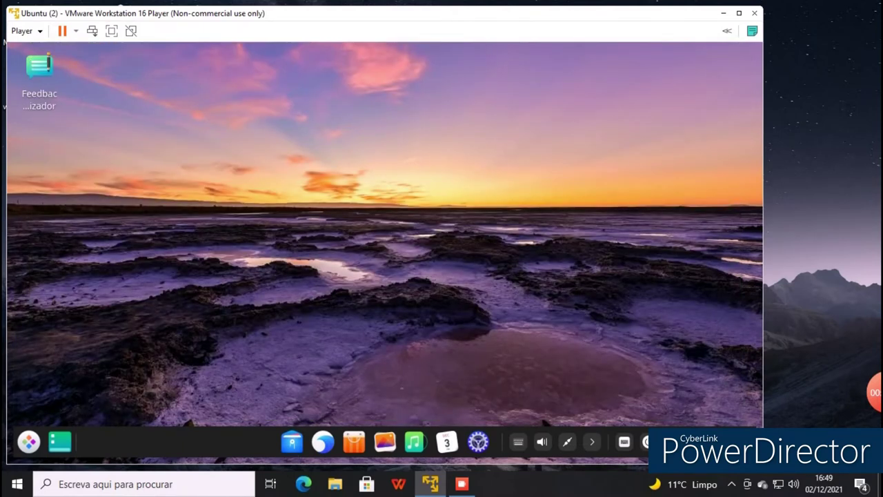
pyautogui.press('super')
pyautogui.press('Up')
pyautogui.press('Up')
pyautogui.press('Up')
pyautogui.press('Up')
pyautogui.press('Up')
pyautogui.press('Up')
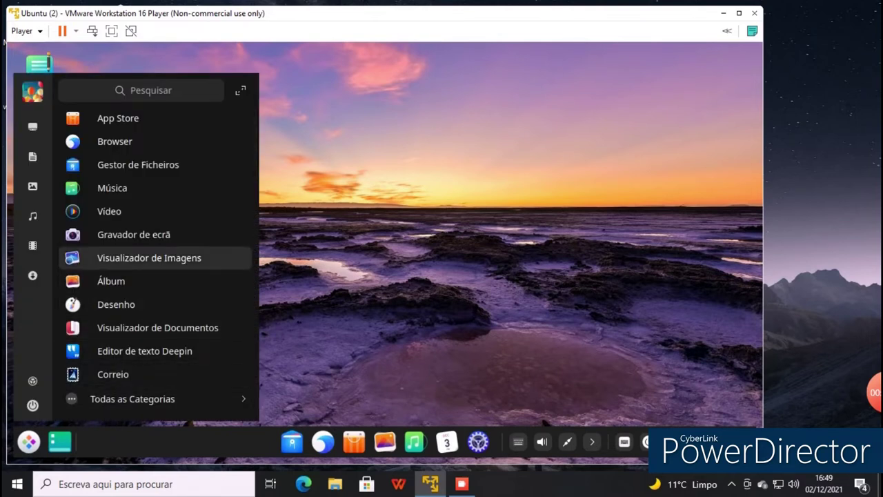
pyautogui.press('Return')
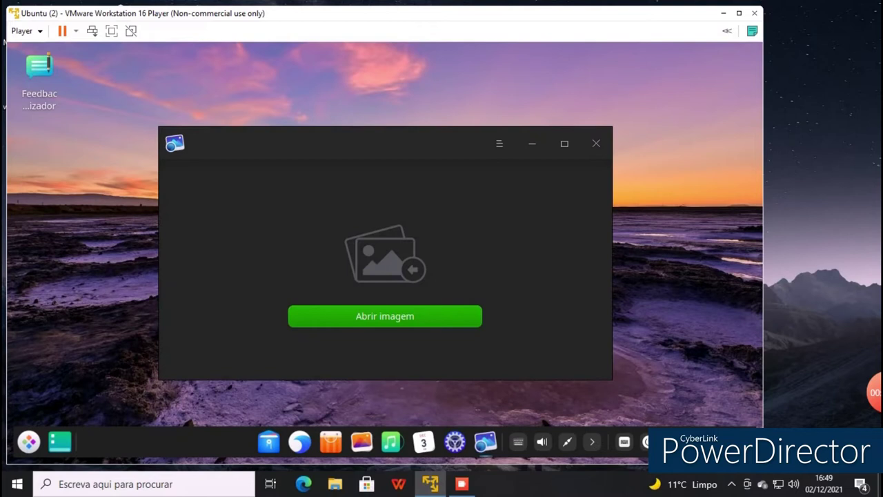
pyautogui.click(596, 143)
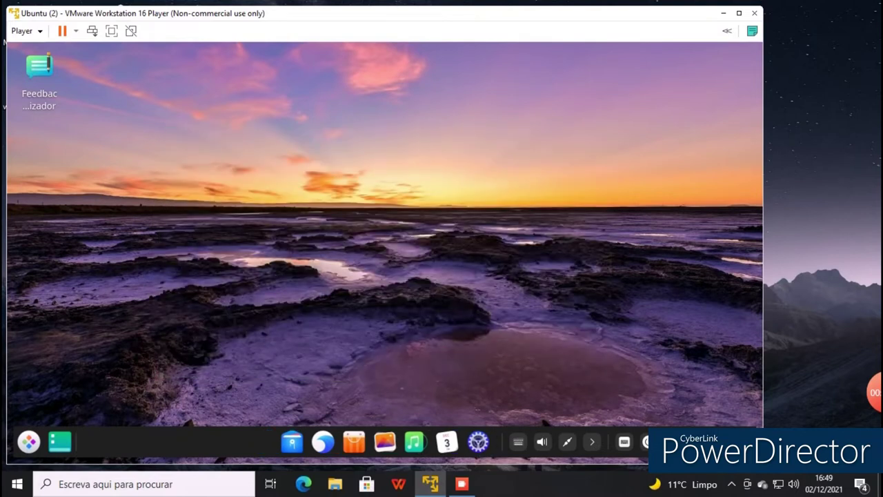
pyautogui.click(29, 442)
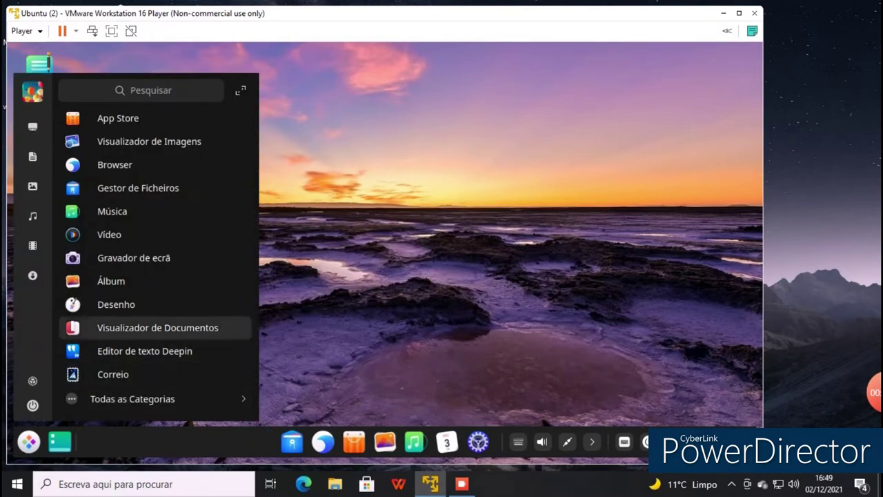
pyautogui.press('Up')
pyautogui.press('Up')
pyautogui.press('Up')
pyautogui.press('Up')
pyautogui.press('Up')
pyautogui.press('Up')
pyautogui.press('Up')
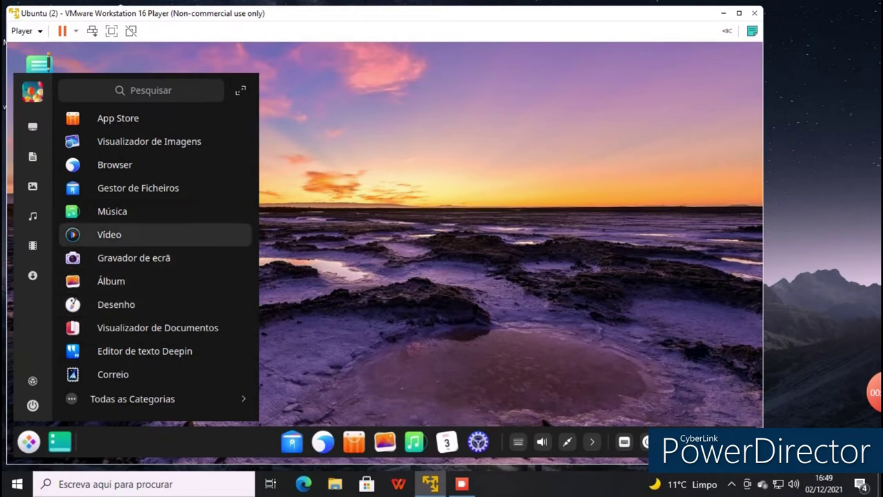
pyautogui.press('Escape')
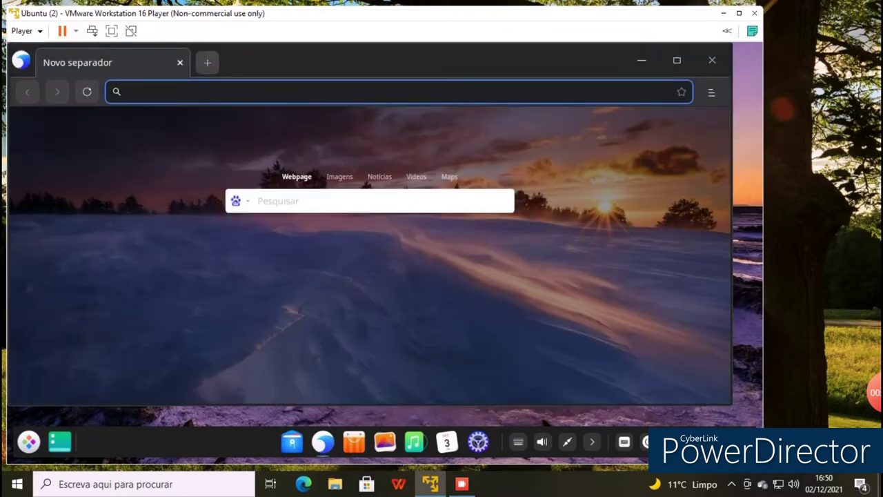
# - Open a new tab in the browser and set the browser theme to Tema Escuro
pyautogui.click(207, 62)
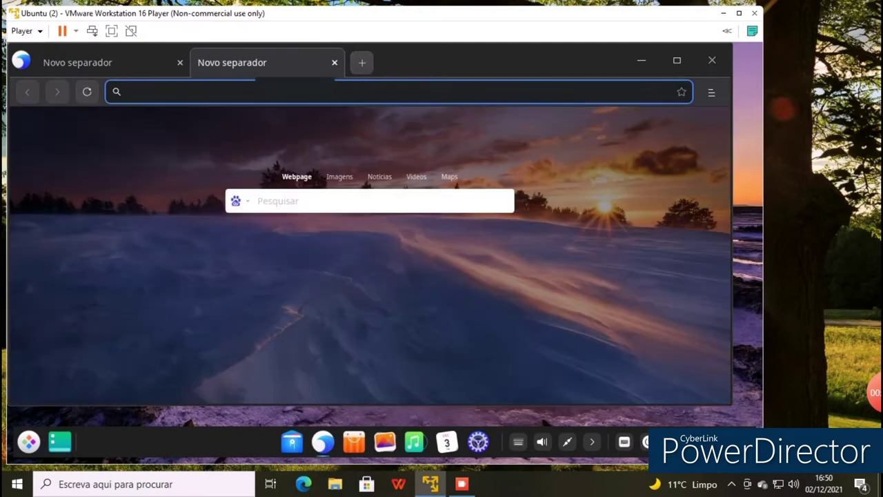
pyautogui.click(711, 92)
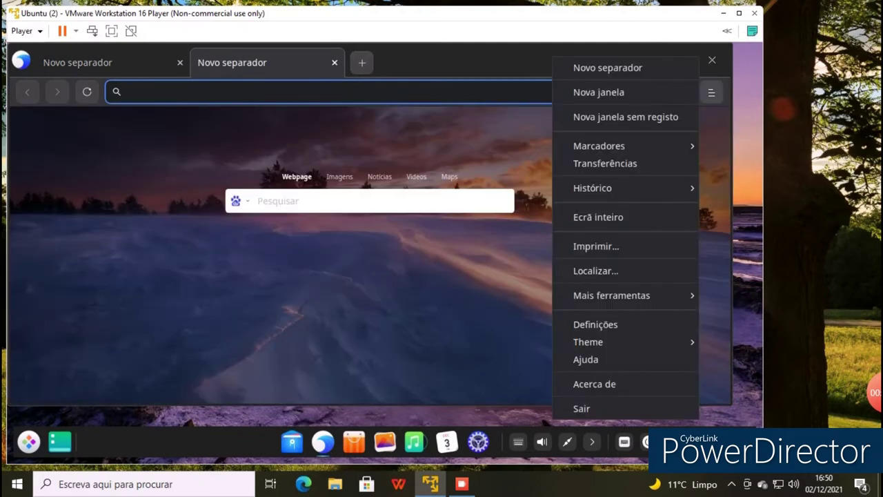
pyautogui.moveTo(625, 342)
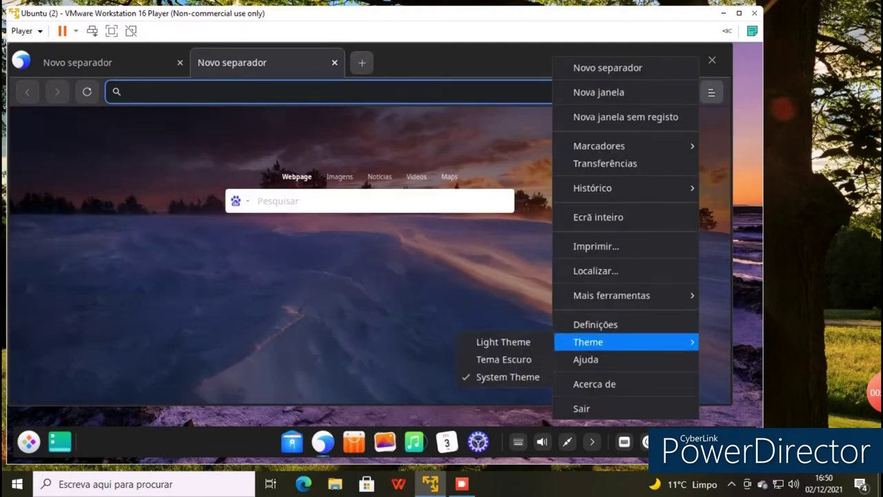
pyautogui.click(504, 359)
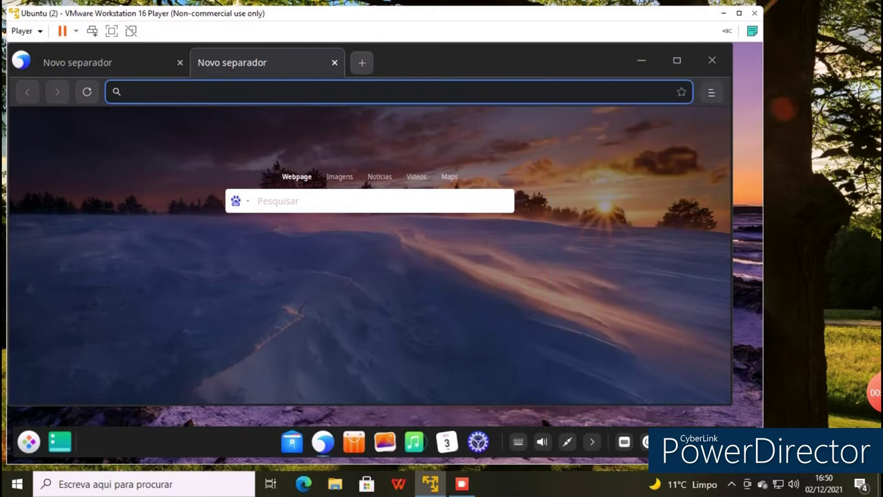
# - Set the browser theme to Light Theme and close the browser
pyautogui.click(711, 92)
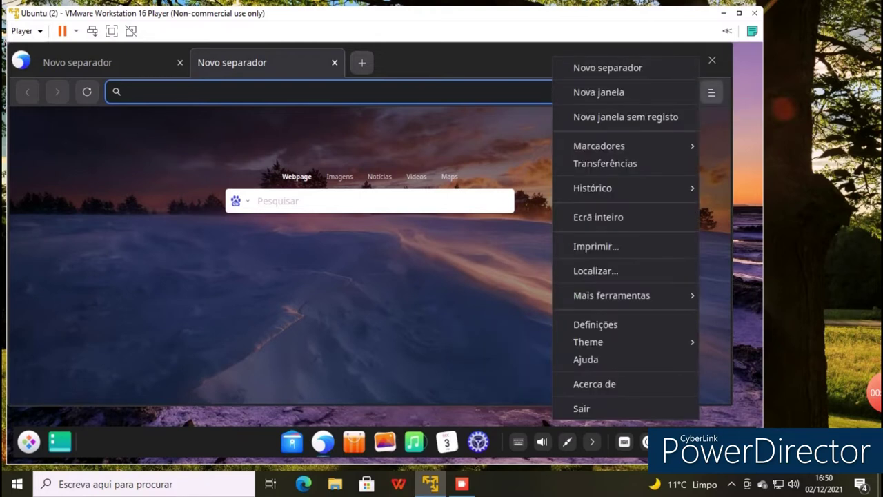
pyautogui.moveTo(621, 342)
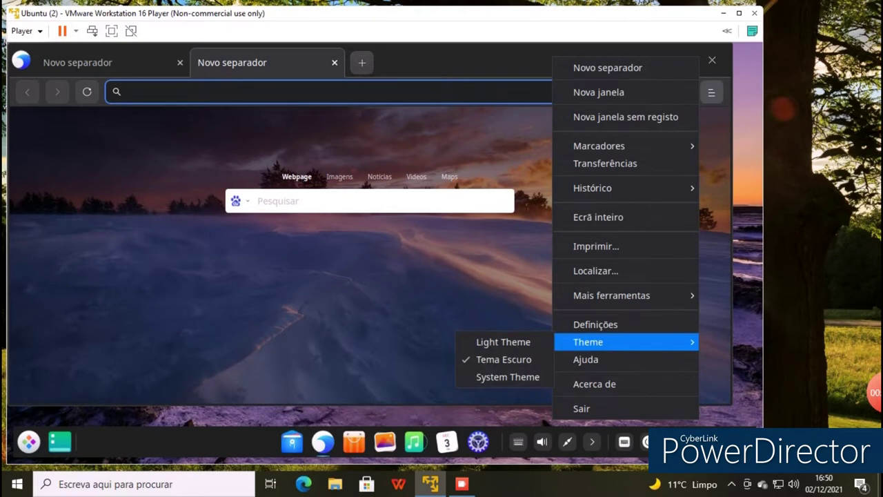
pyautogui.click(503, 342)
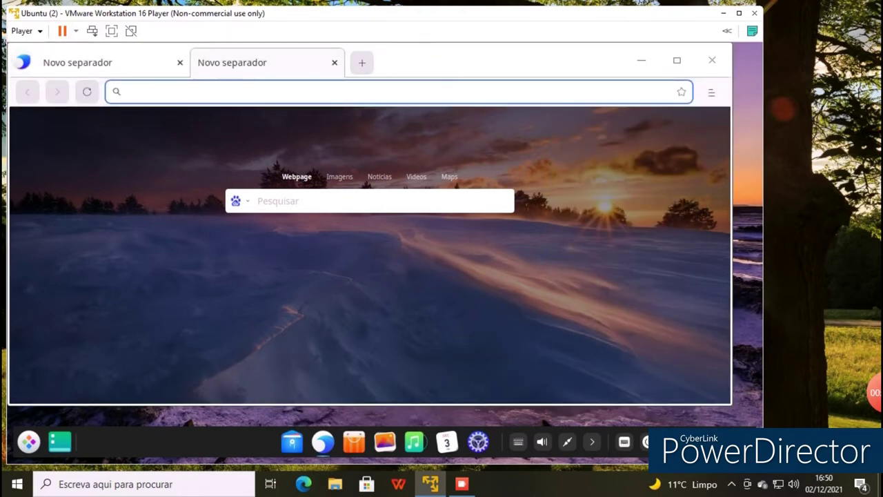
pyautogui.click(712, 60)
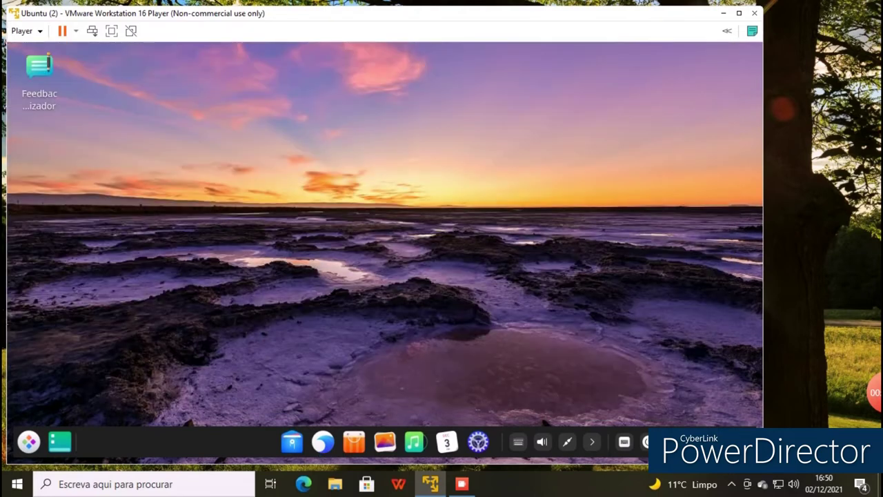
# - Open Gestor de Ficheiros, make its window narrower with the Transferências folder selected, and close it
pyautogui.click(29, 442)
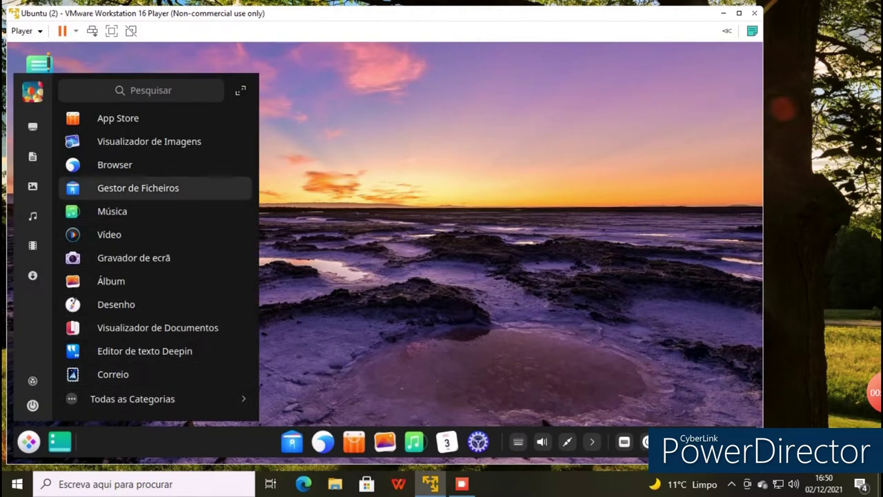
pyautogui.click(138, 188)
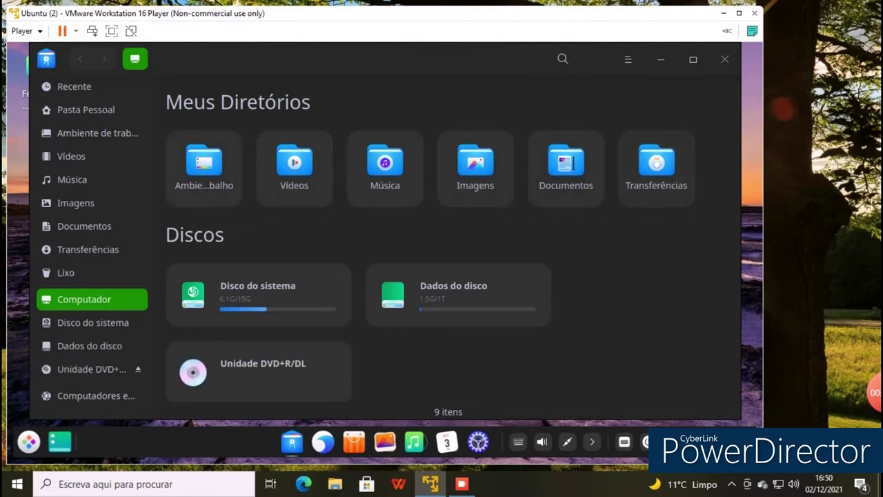
pyautogui.click(656, 168)
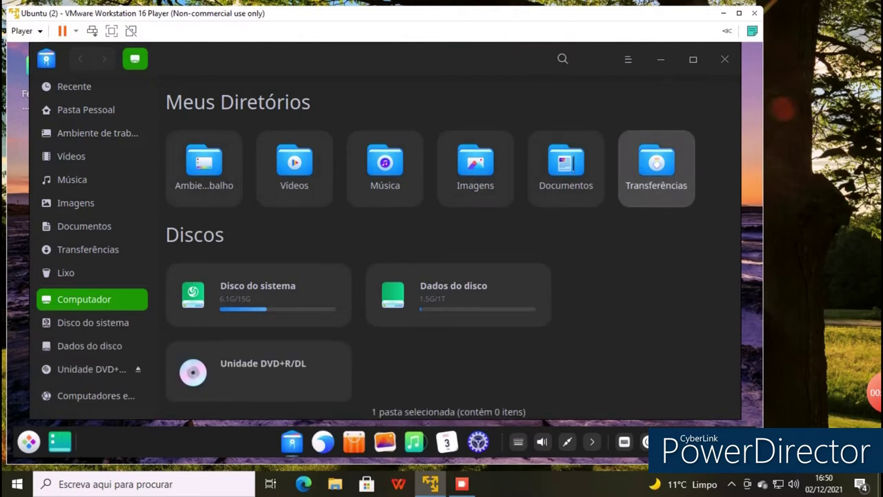
pyautogui.moveTo(742, 420); pyautogui.dragTo(604, 414)
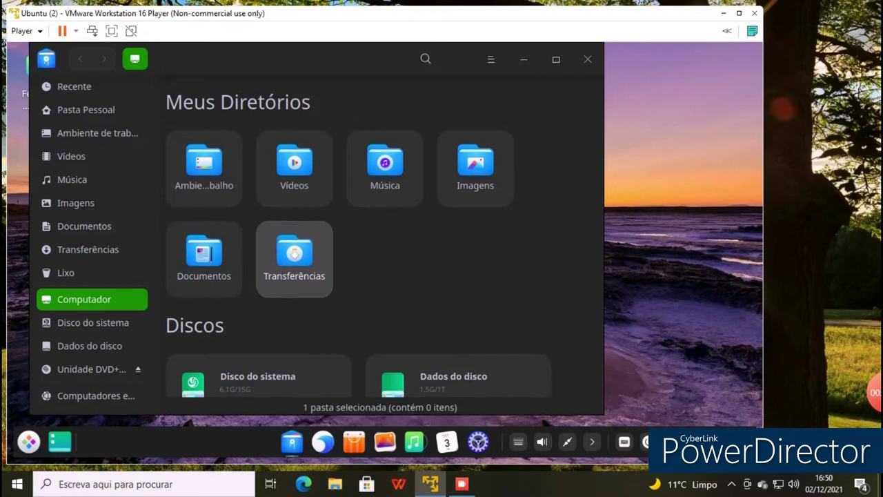
pyautogui.click(588, 58)
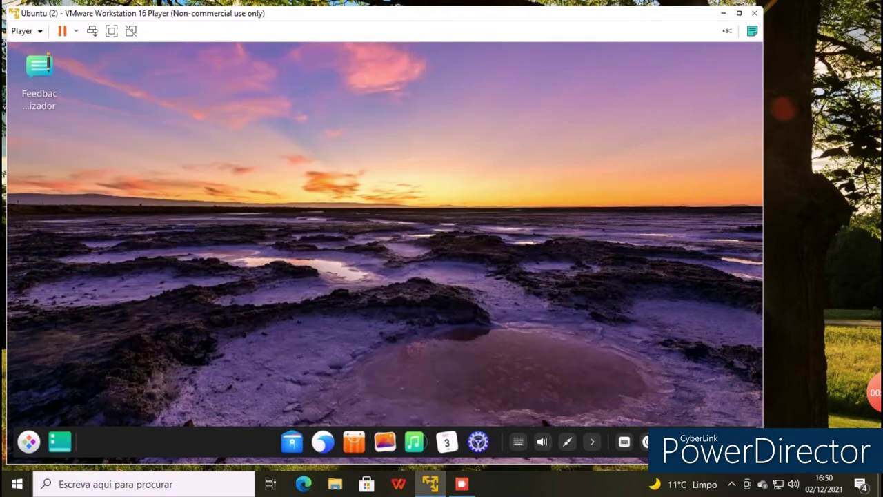
# - Open the App Store and look through the Hot Apps page, from Editor's Choice down to Music & Movies and Games
pyautogui.click(354, 441)
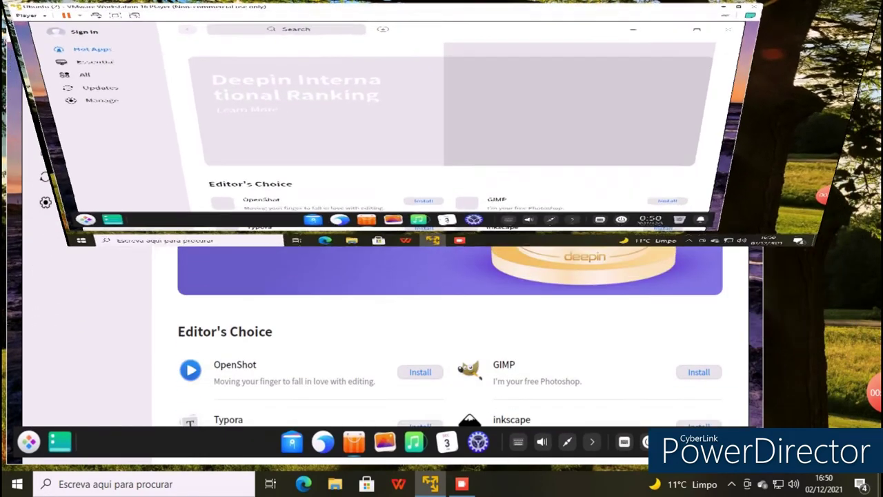
pyautogui.scroll(-5, 448, 249)
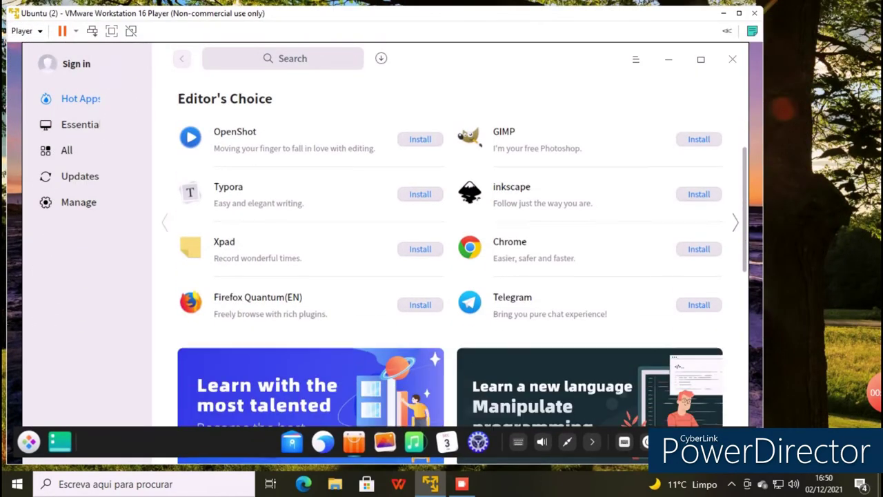
pyautogui.scroll(-10, 448, 249)
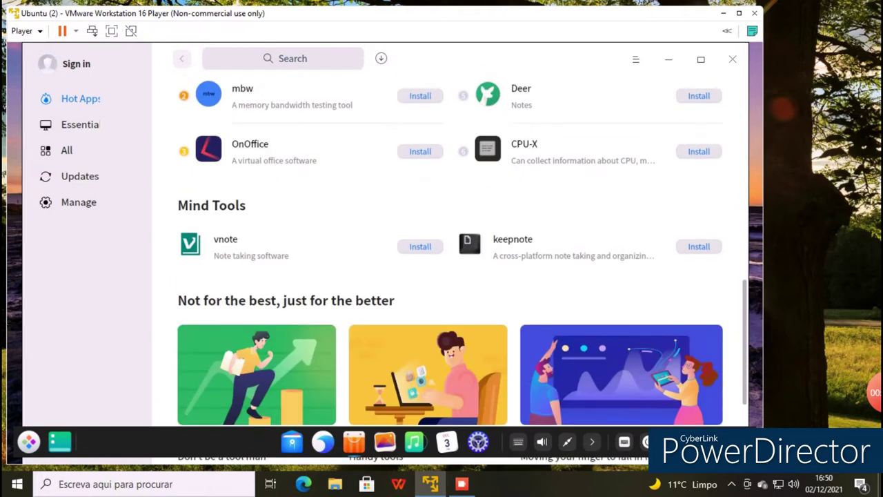
pyautogui.scroll(-5, 448, 248)
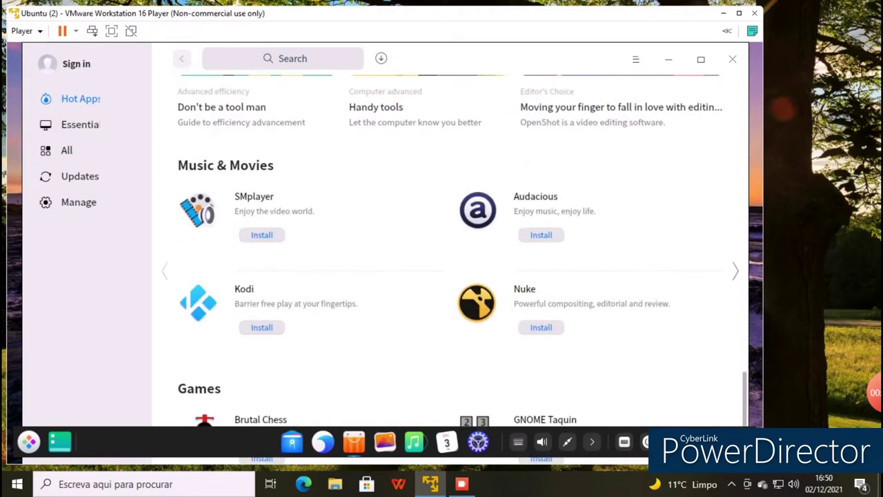
pyautogui.scroll(-5, 449, 248)
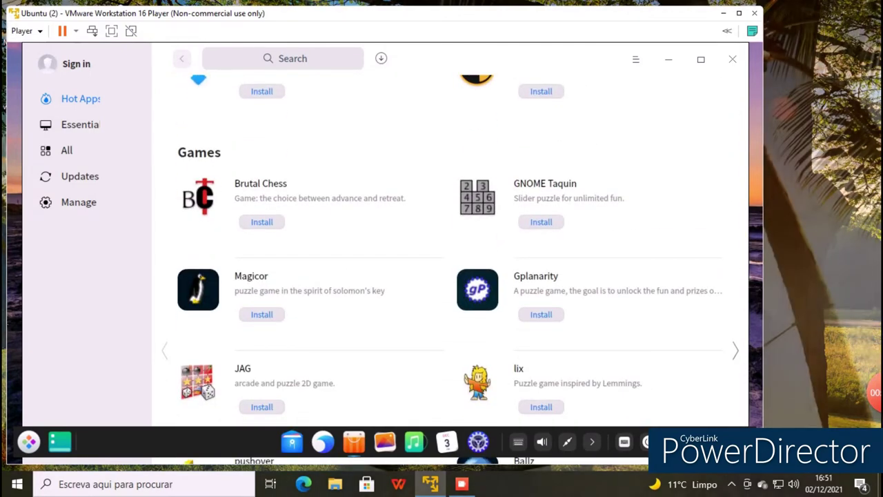
pyautogui.scroll(5, 448, 249)
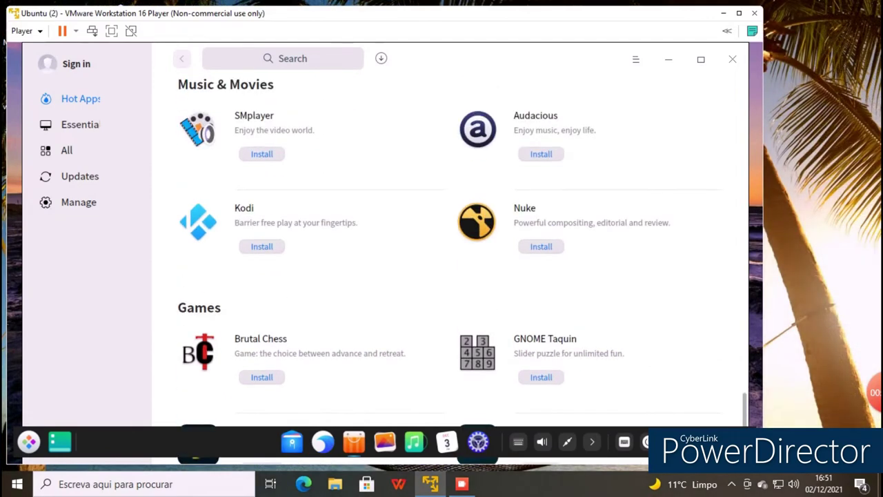
pyautogui.scroll(5, 449, 249)
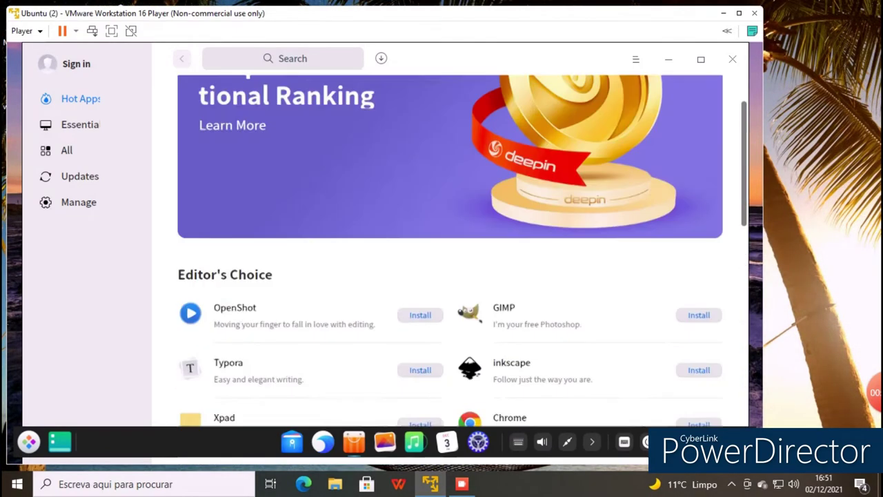
pyautogui.moveTo(744, 138)
pyautogui.mouseDown()
pyautogui.moveTo(744, 158)
pyautogui.moveTo(744, 138)
pyautogui.mouseUp()
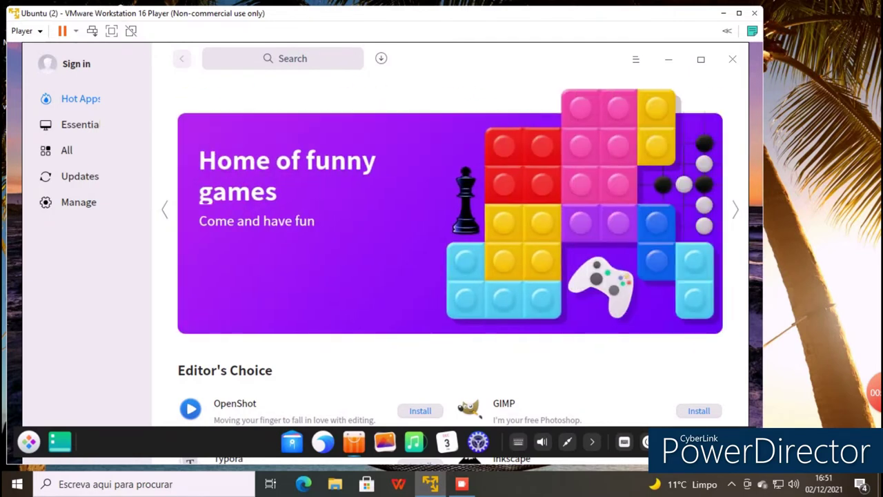
# - Look through the App Store's essential apps from Must-haves down to System, and close the store
pyautogui.click(80, 125)
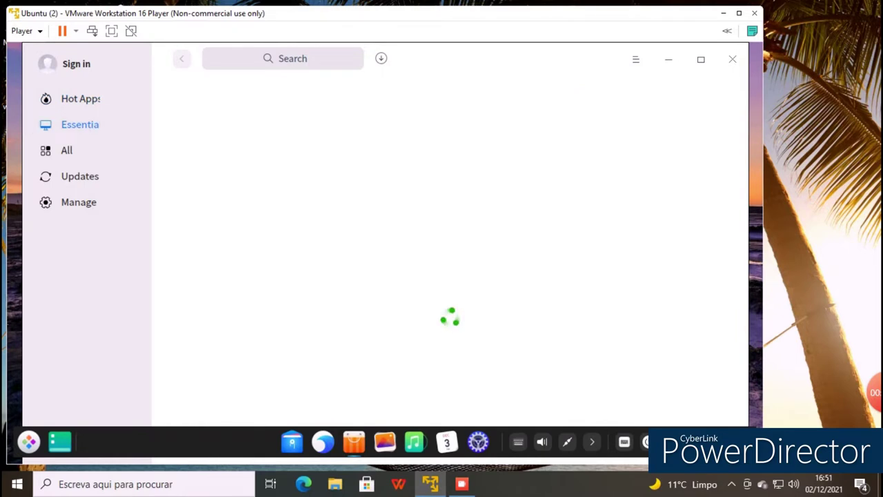
pyautogui.scroll(-1, 449, 241)
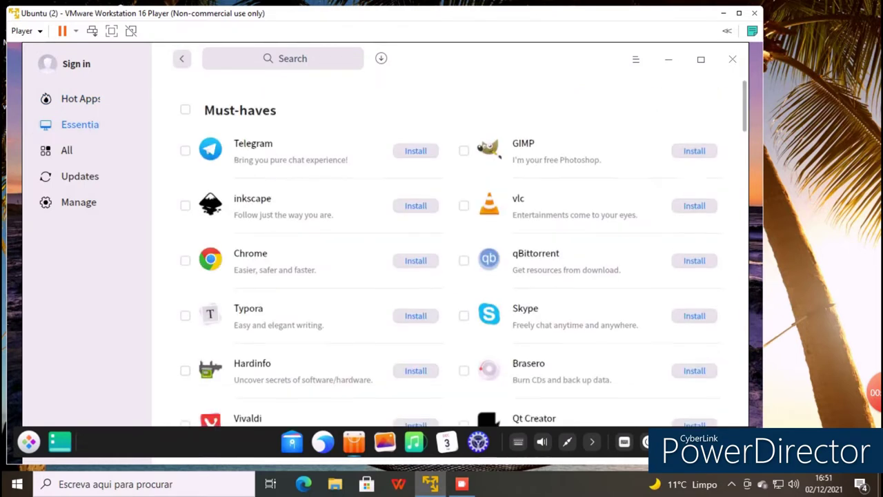
pyautogui.scroll(-8, 448, 252)
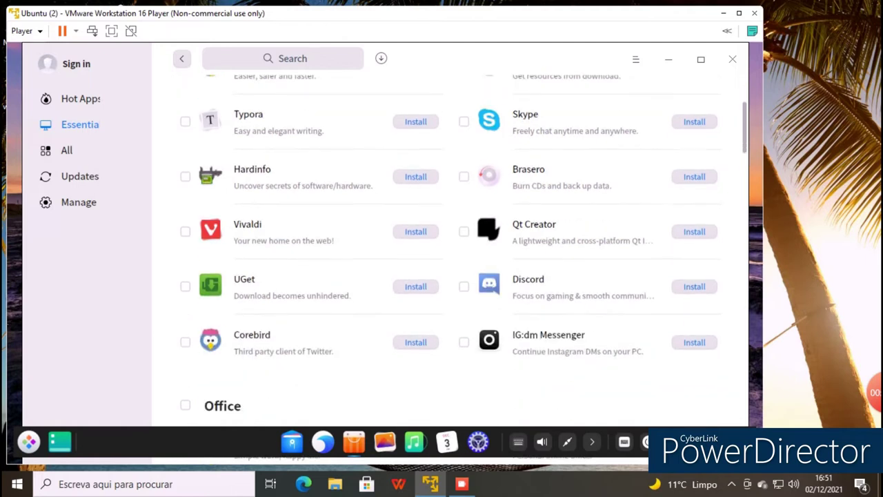
pyautogui.scroll(-8, 449, 252)
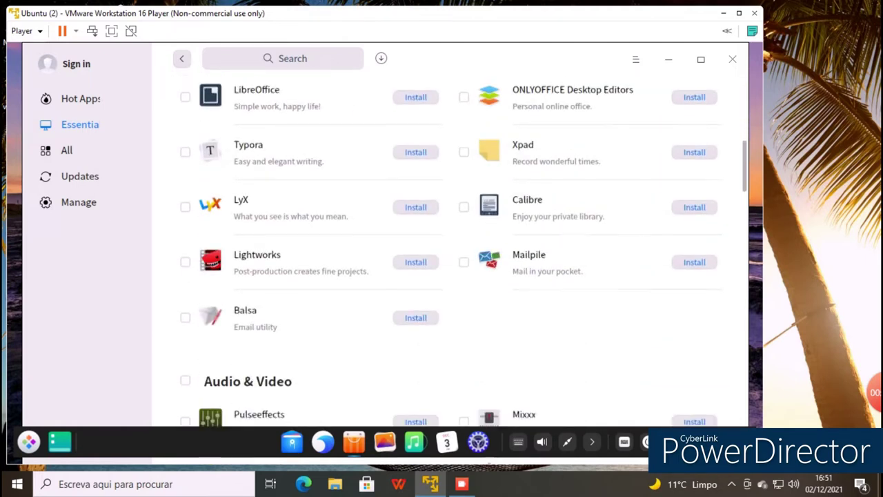
pyautogui.scroll(-7, 449, 251)
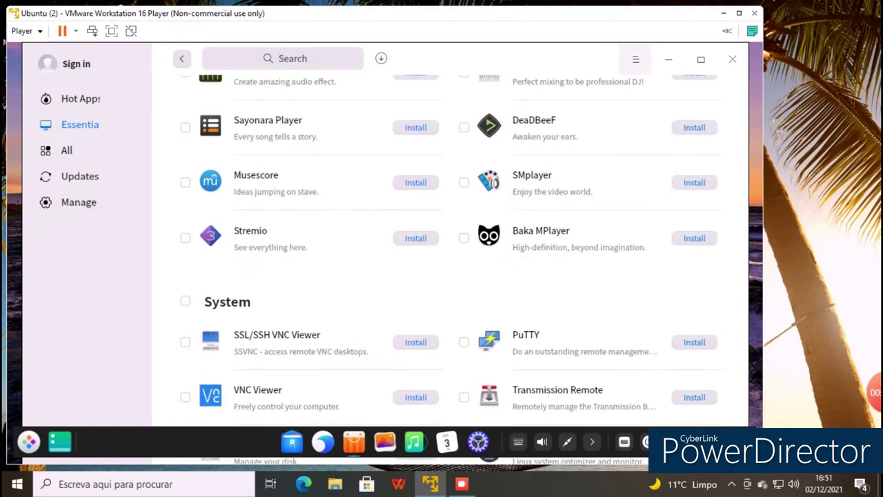
pyautogui.click(732, 59)
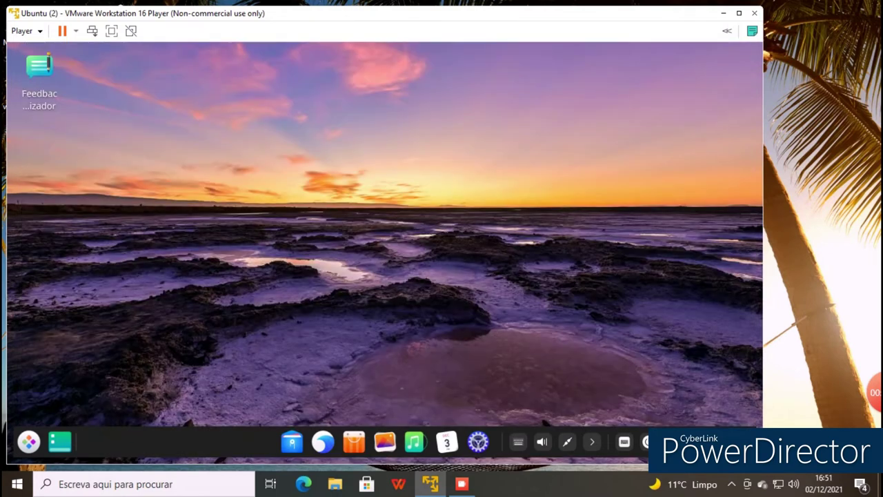
# - Open the Control Center and go to its Ecrã settings, minimizing the screen recorder window
pyautogui.click(478, 441)
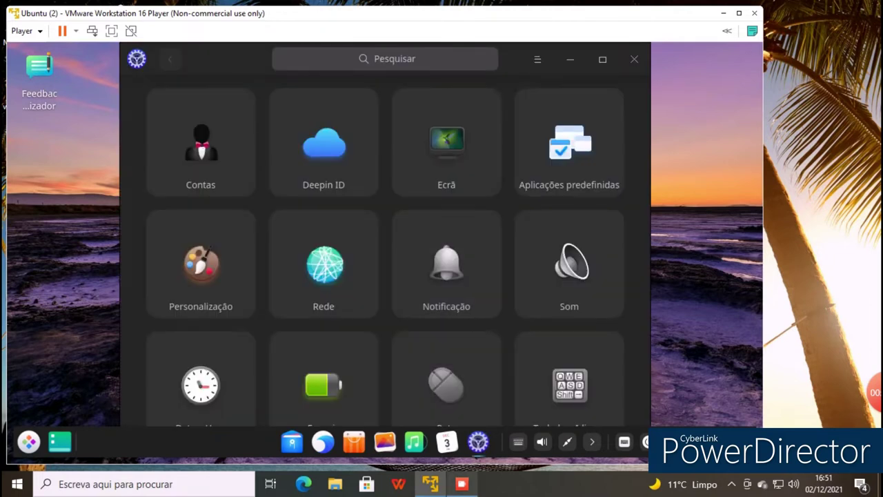
pyautogui.click(462, 484)
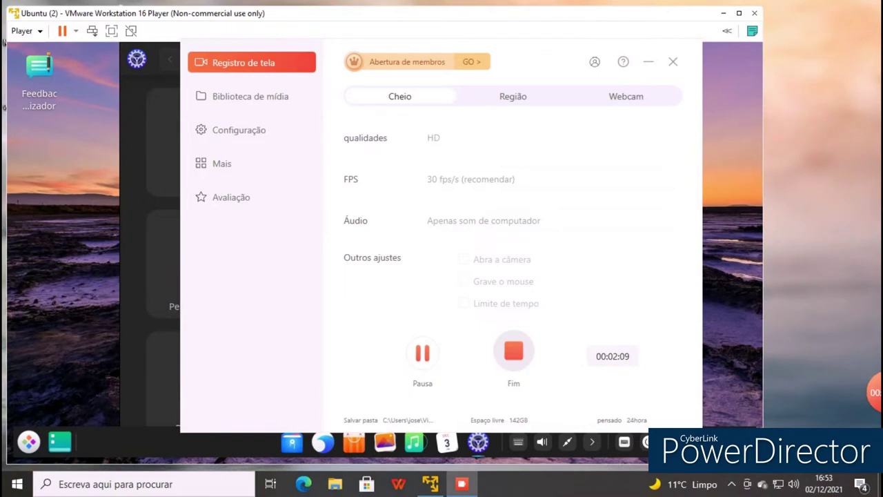
pyautogui.click(648, 61)
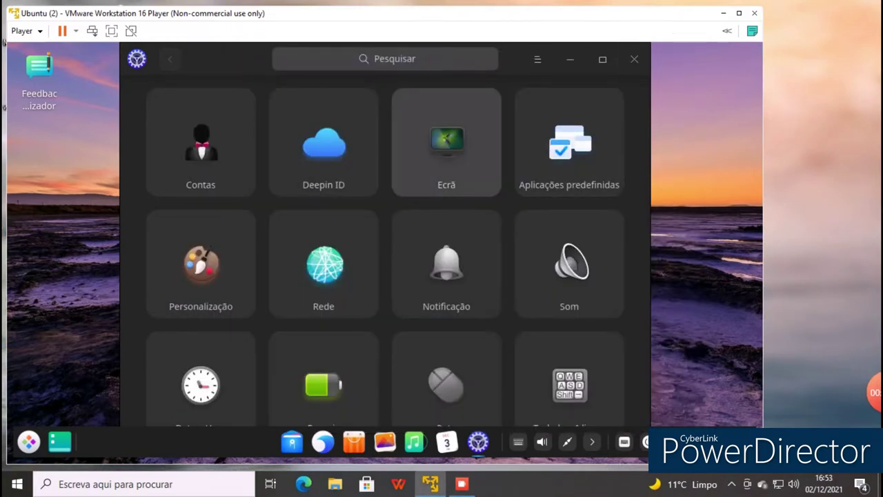
pyautogui.click(446, 145)
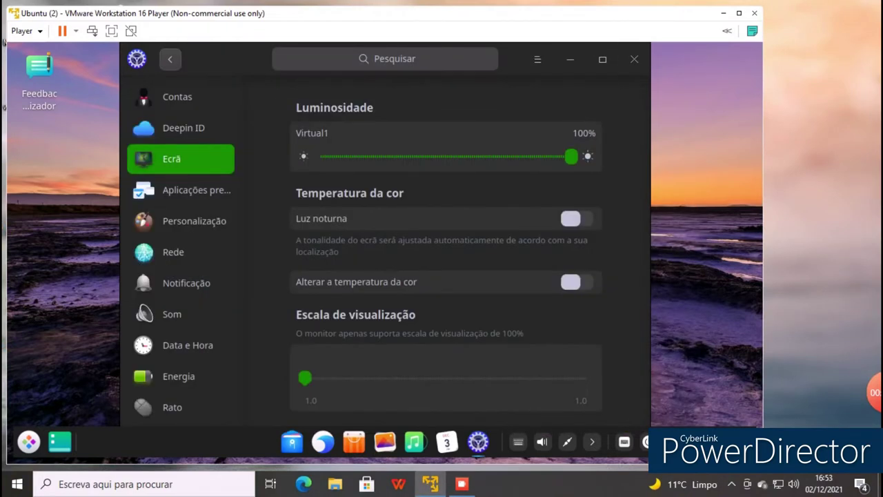
# - Try the Luz noturna and Alterar a temperatura da cor options in the Ecrã settings, switching each on and back off
pyautogui.click(577, 218)
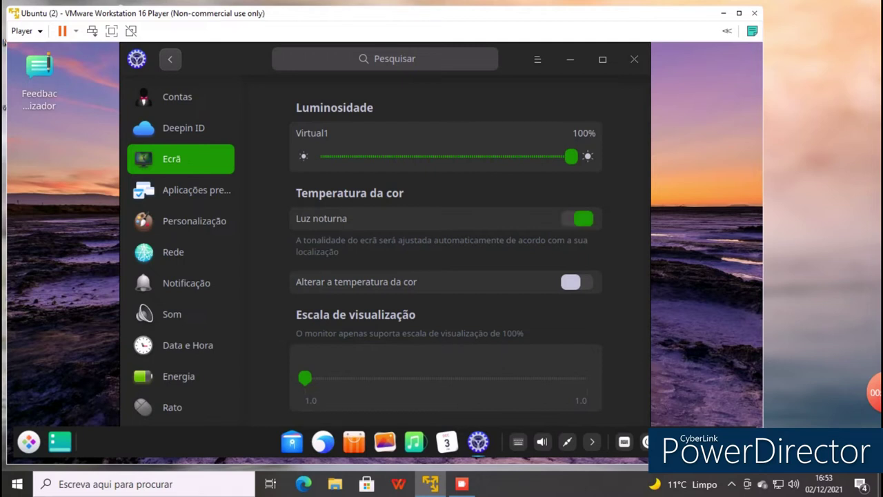
pyautogui.click(576, 219)
pyautogui.moveTo(571, 157)
pyautogui.mouseDown()
pyautogui.moveTo(395, 156)
pyautogui.moveTo(571, 157)
pyautogui.mouseUp()
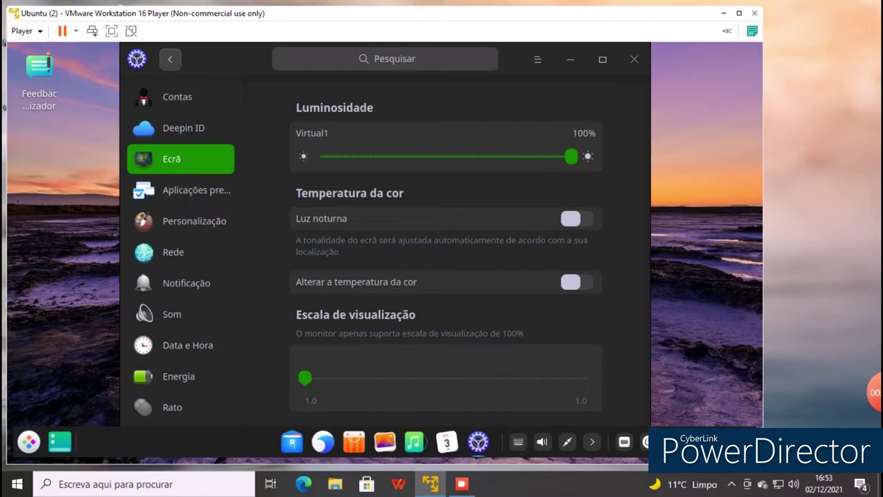
pyautogui.click(573, 282)
pyautogui.moveTo(446, 329)
pyautogui.mouseDown()
pyautogui.moveTo(574, 329)
pyautogui.moveTo(451, 328)
pyautogui.mouseUp()
pyautogui.click(580, 281)
# - Make LibreOffice Writer the default application for Texto in the default applications settings
pyautogui.click(187, 190)
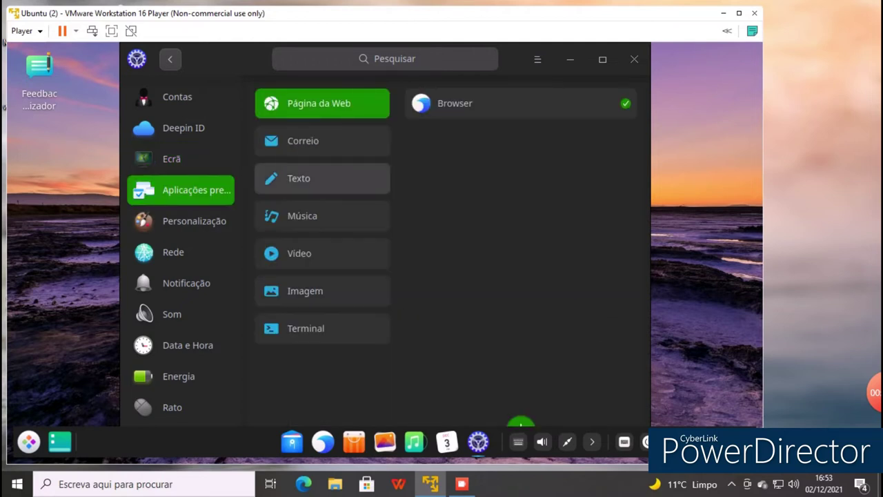
pyautogui.click(323, 178)
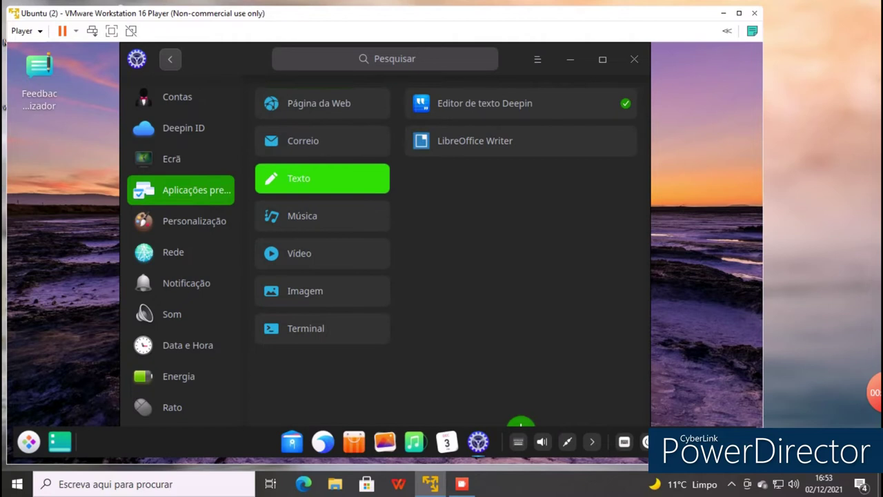
pyautogui.click(475, 141)
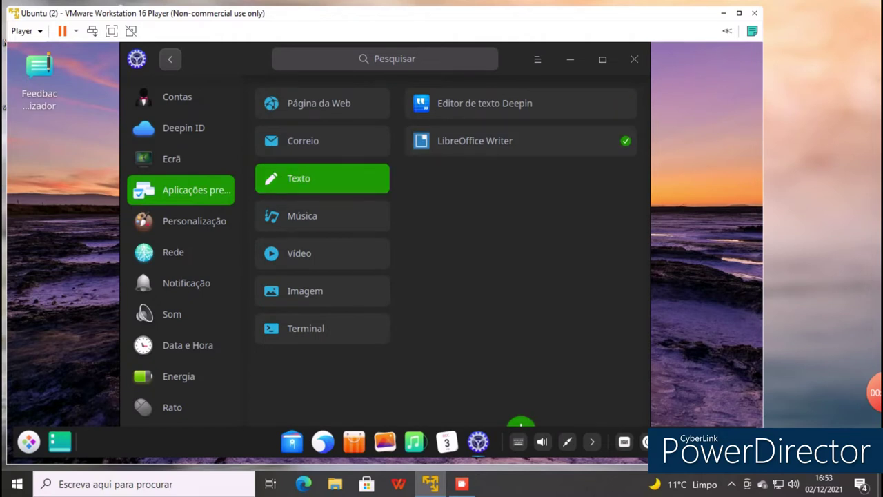
# - Set the system theme to Escuro in Personalização and check its look in the app launcher
pyautogui.click(194, 221)
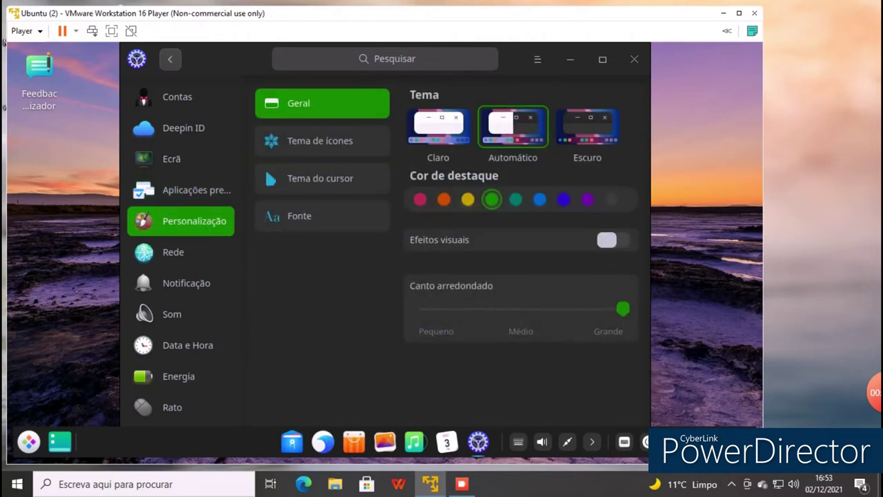
pyautogui.click(587, 127)
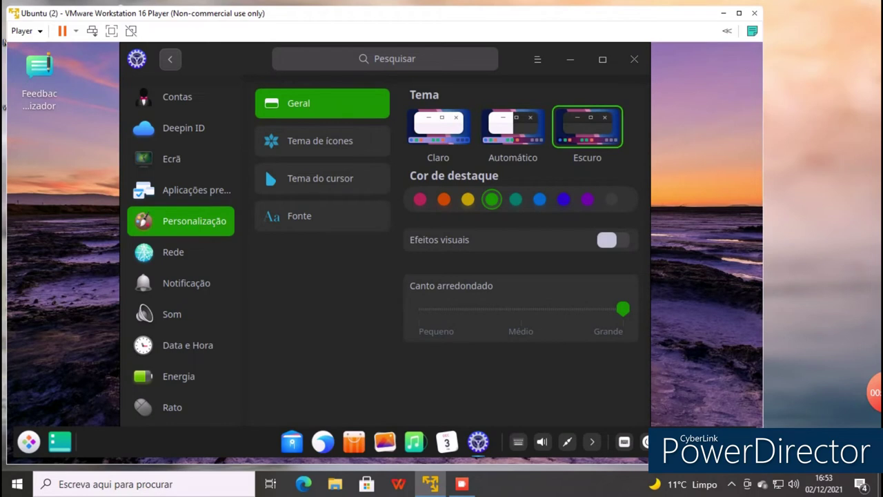
pyautogui.click(29, 442)
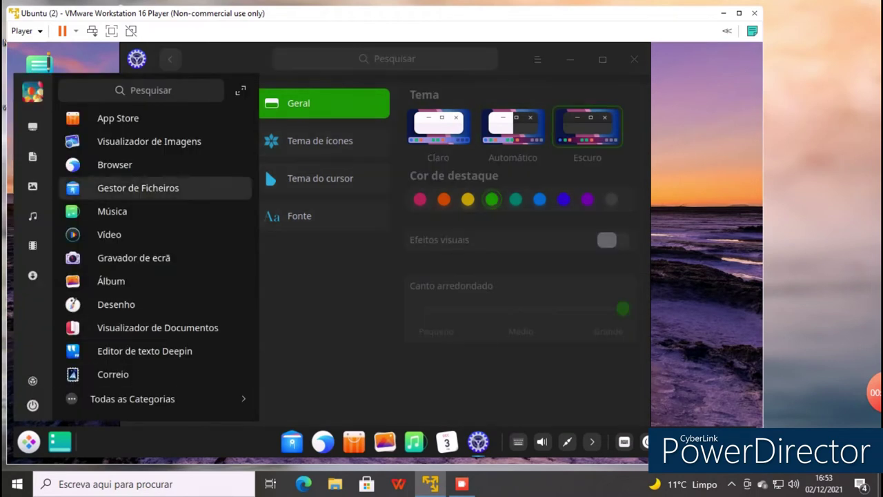
pyautogui.click(28, 442)
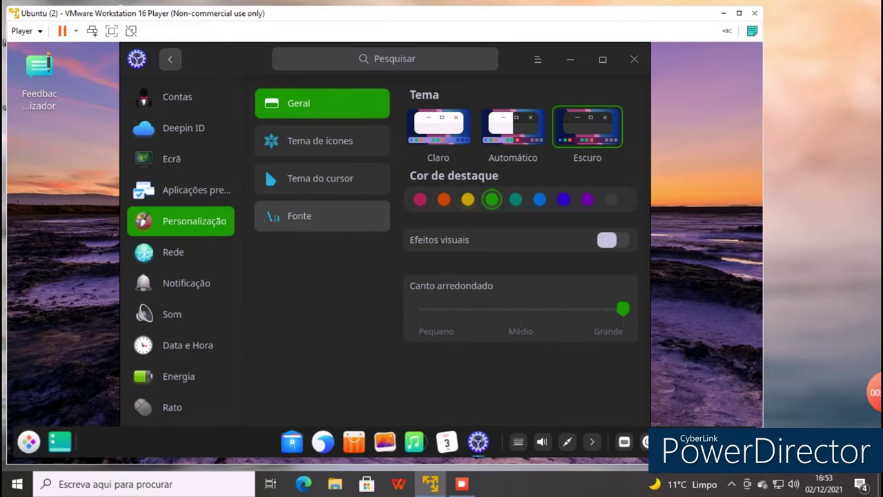
# - Set the Fonte predefinida to Noto Sans CJK SC in Personalização and check the font in the app launcher
pyautogui.click(322, 216)
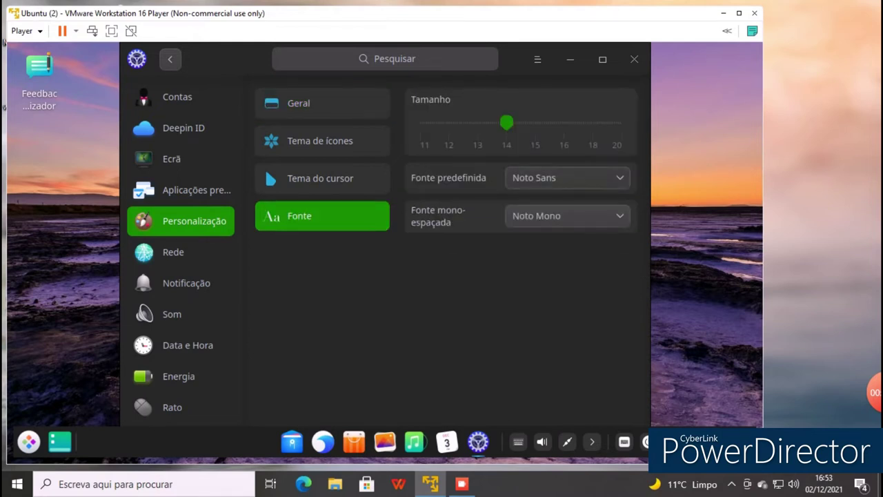
pyautogui.click(567, 178)
pyautogui.click(571, 238)
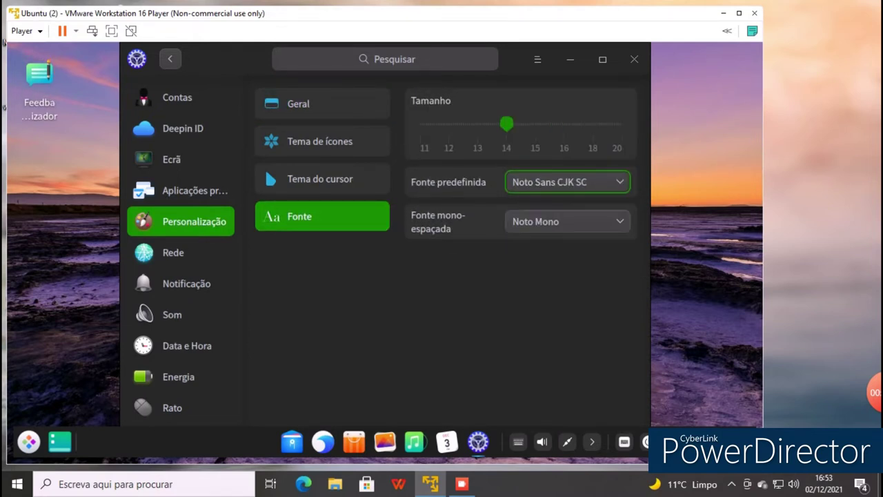
pyautogui.click(28, 442)
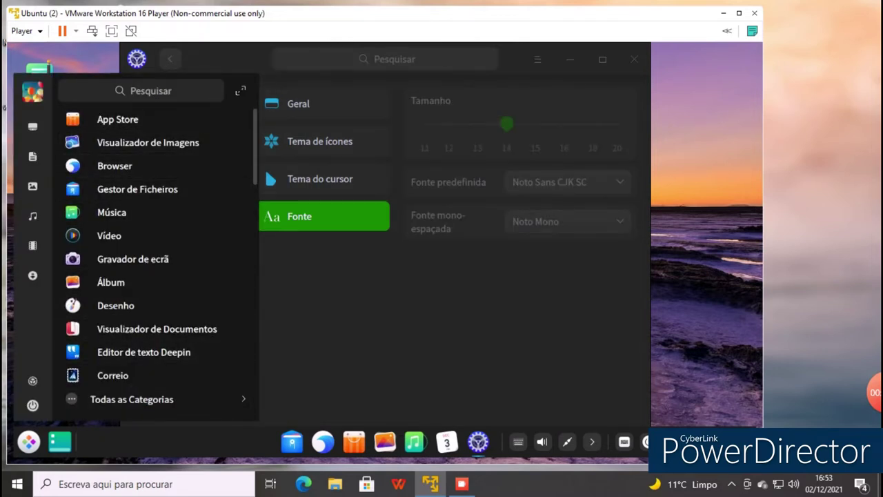
pyautogui.click(331, 345)
# - Look through the Rede, Som, Data e Hora, Energia and system update settings
pyautogui.click(180, 252)
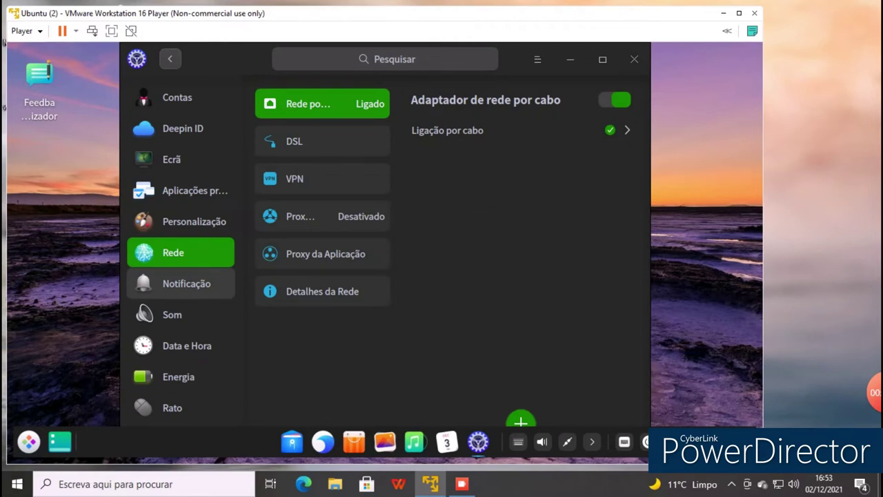
pyautogui.click(180, 315)
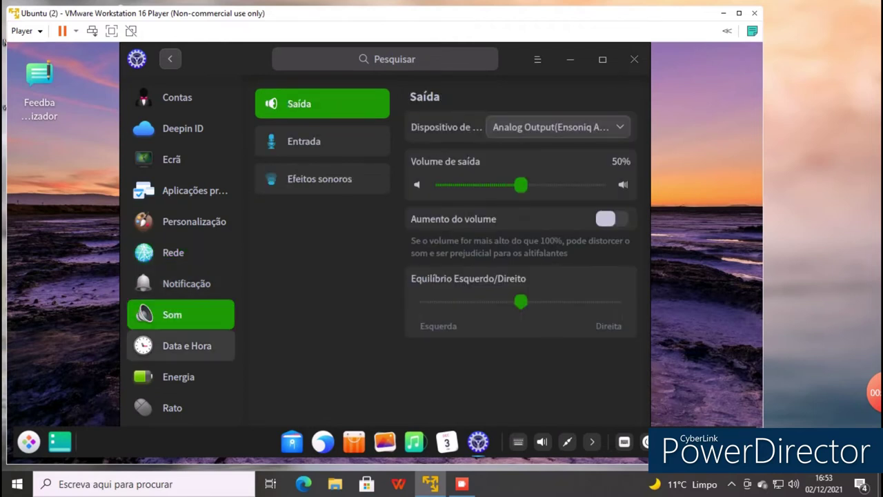
pyautogui.click(181, 346)
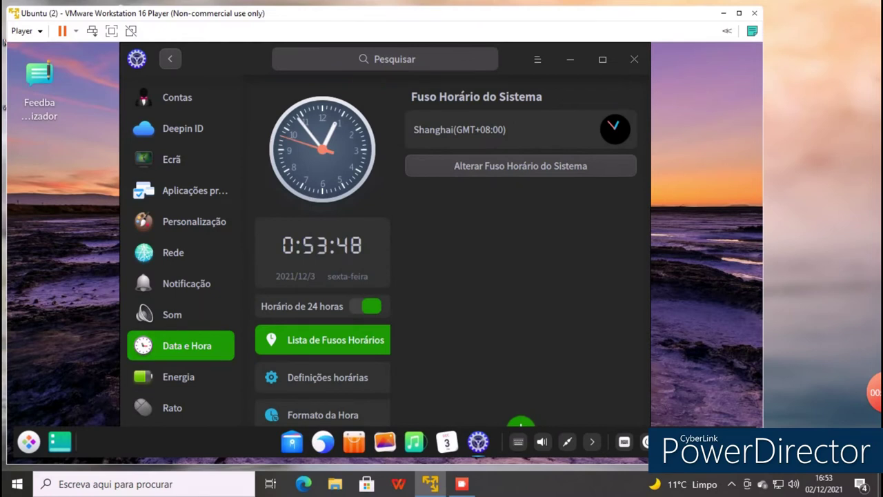
pyautogui.click(181, 376)
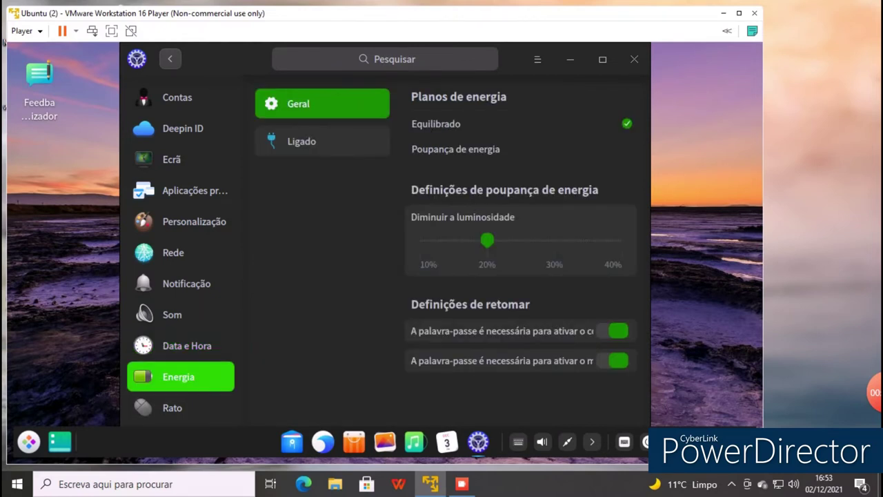
pyautogui.scroll(-3, 181, 376)
pyautogui.click(180, 369)
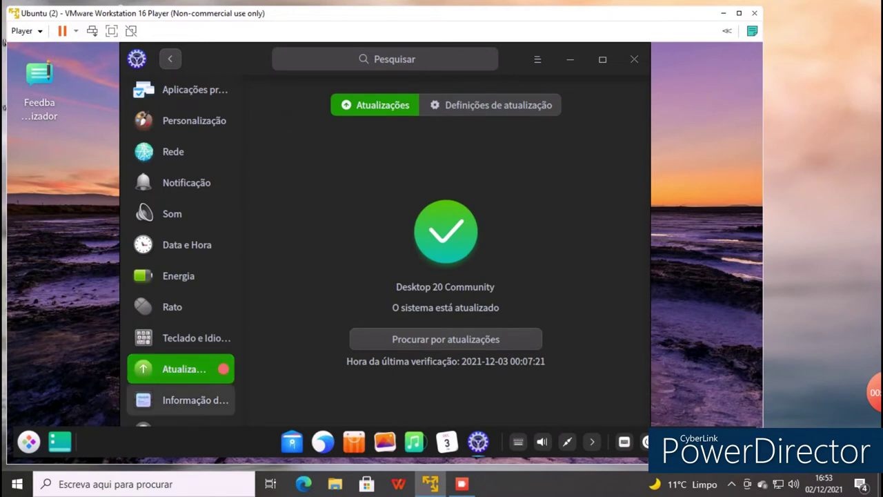
# - View the system information from Acerca deste PC to Política de Privacidade, and close the Control Center
pyautogui.click(181, 400)
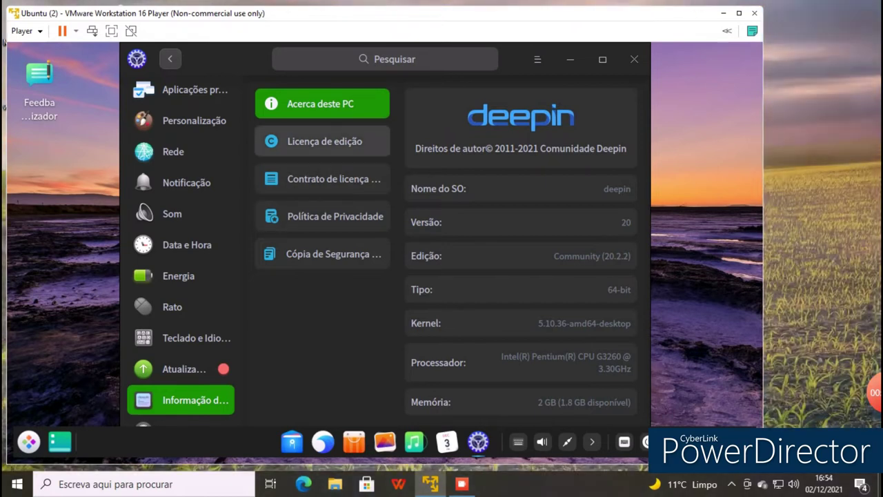
pyautogui.click(323, 179)
pyautogui.click(322, 216)
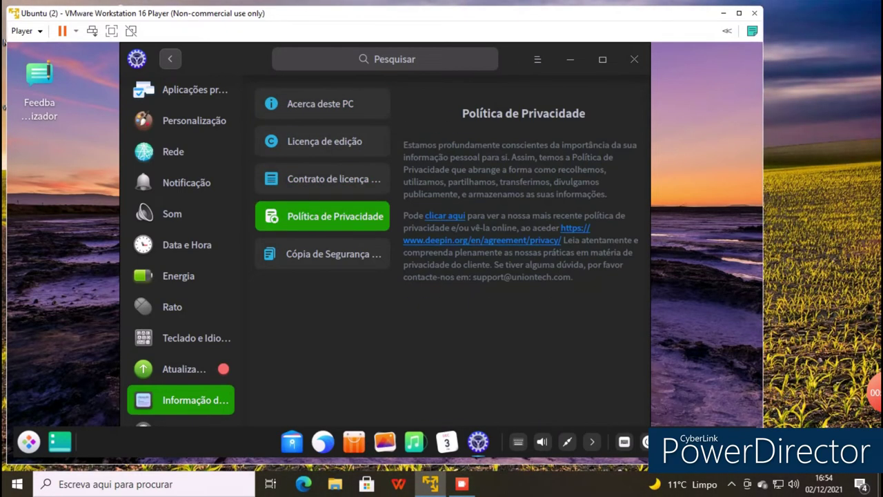
pyautogui.click(634, 60)
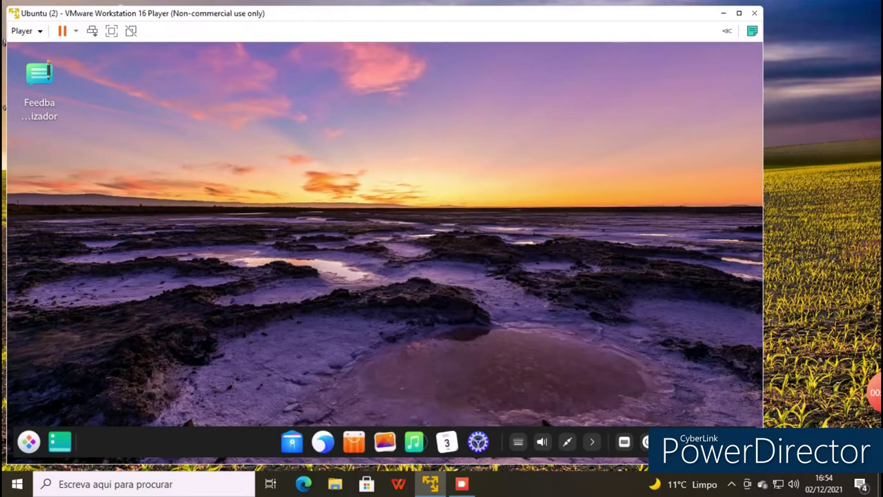
# - Open the app launcher, view all apps in its full-screen mode, and return to the desktop
pyautogui.click(29, 441)
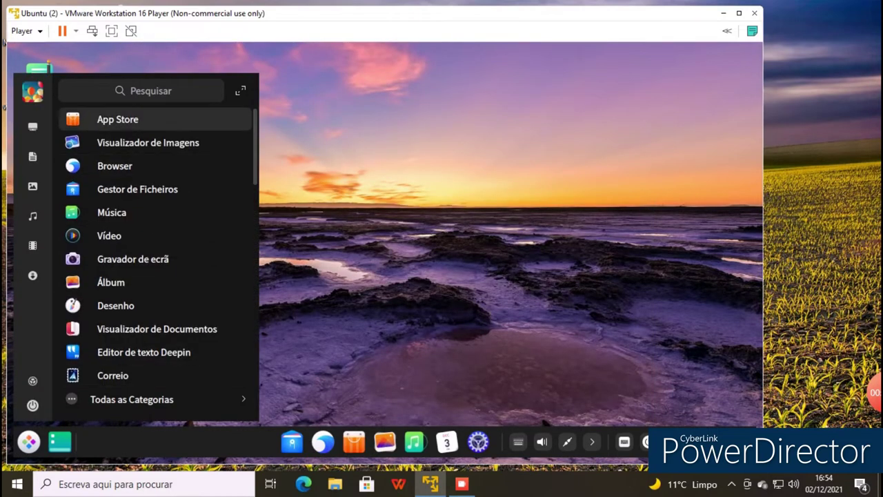
pyautogui.click(240, 90)
pyautogui.press('super')
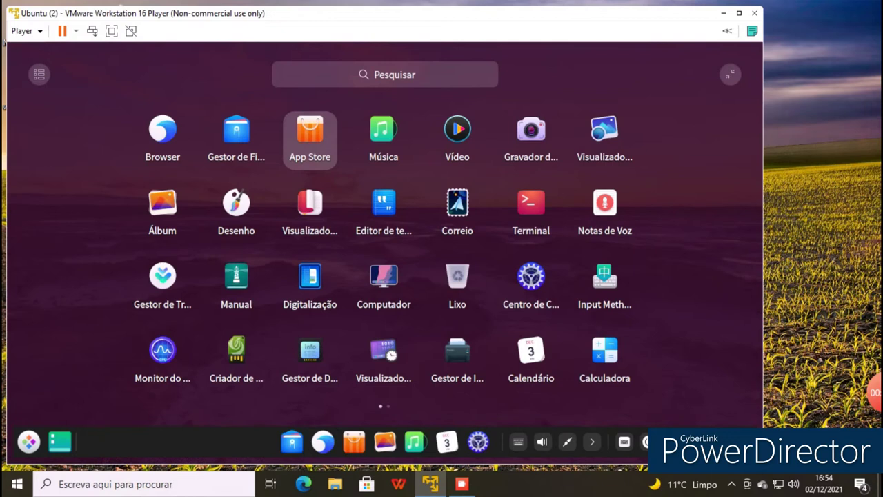
pyautogui.click(730, 74)
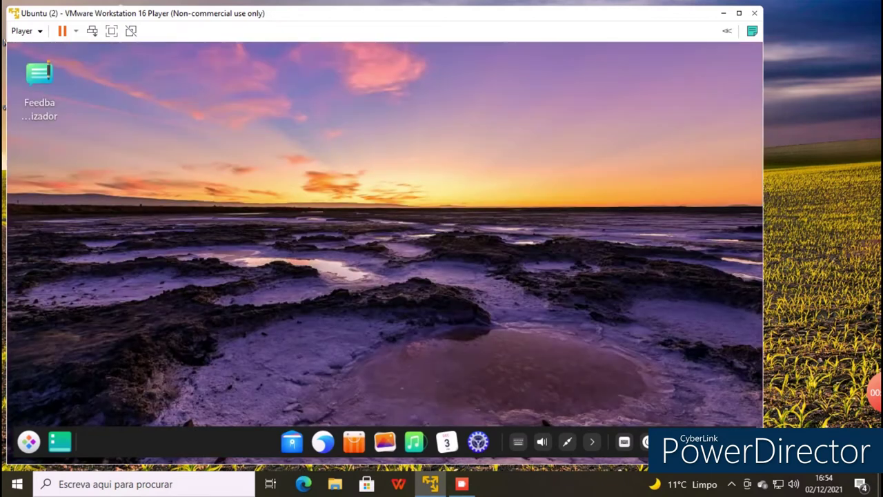
# - Record a rectangular area of the desktop around the wallpaper's horizon as a GIF, and stop the recording
pyautogui.hotkey('ctrl', 'alt', 'a')
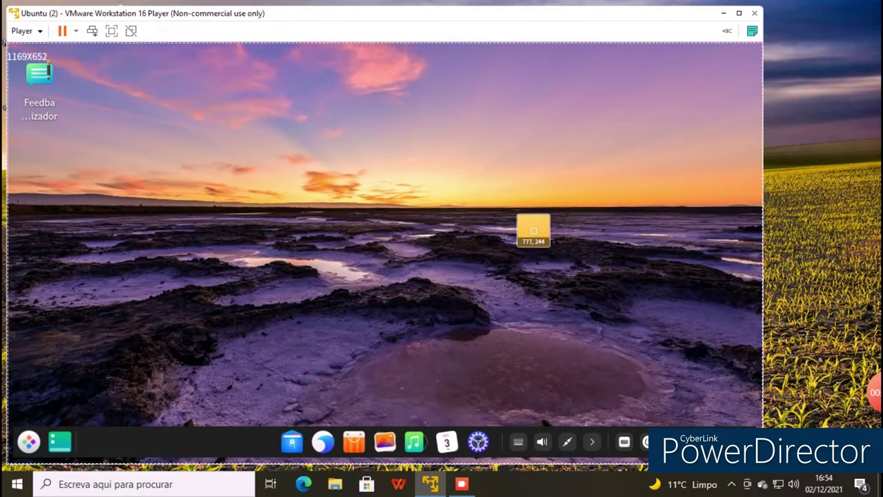
pyautogui.moveTo(510, 203); pyautogui.dragTo(196, 325)
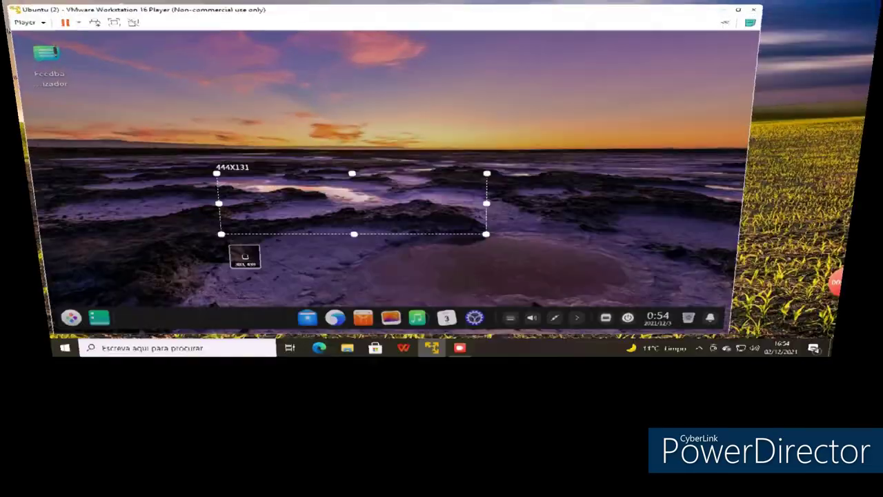
pyautogui.moveTo(221, 235); pyautogui.dragTo(175, 257)
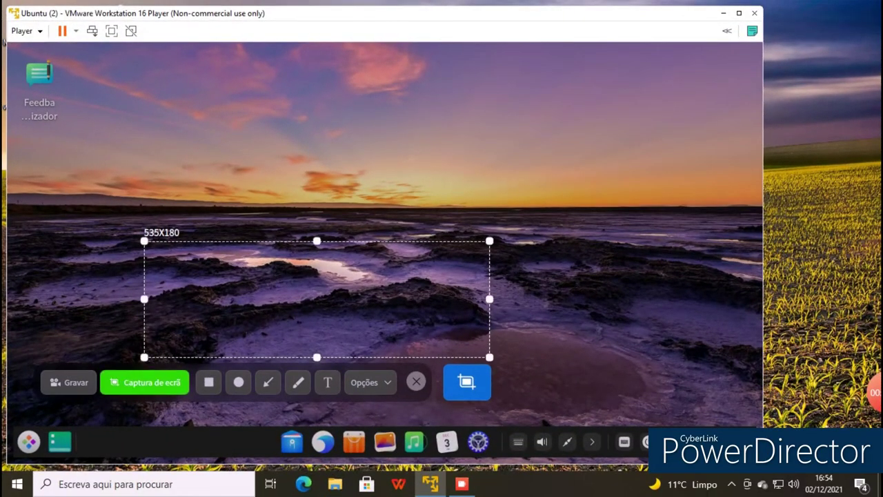
pyautogui.moveTo(316, 300); pyautogui.dragTo(335, 196)
pyautogui.click(88, 278)
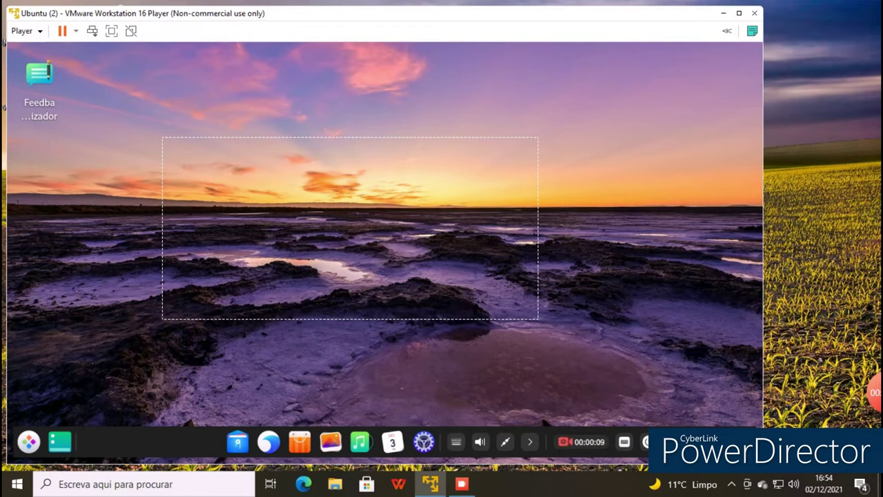
pyautogui.click(571, 442)
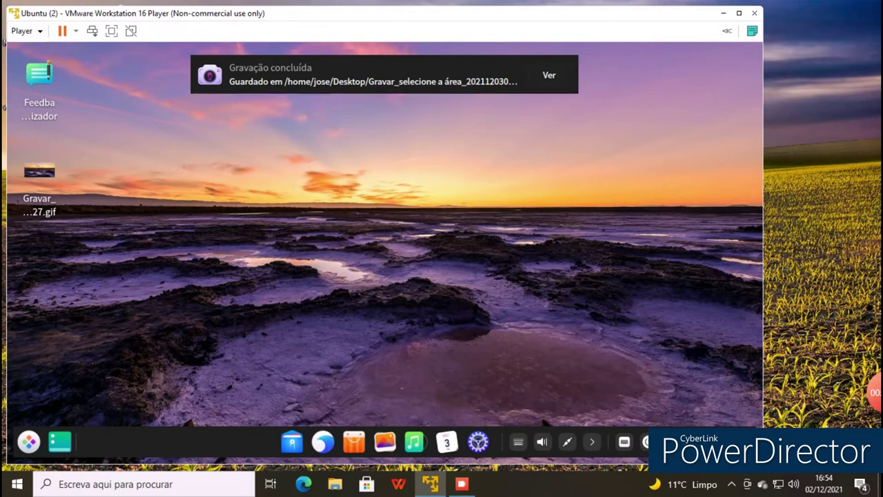
# - View the recorded GIF from the desktop in the image viewer and close it
pyautogui.click(40, 172)
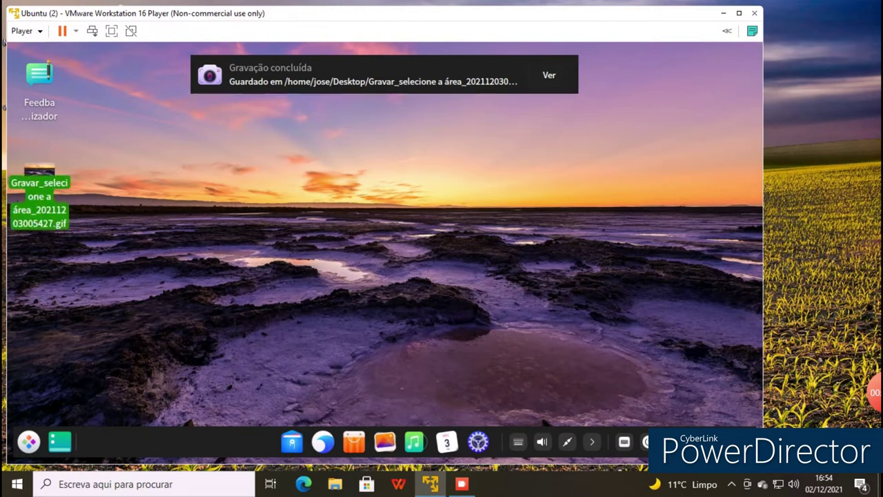
pyautogui.press('Return')
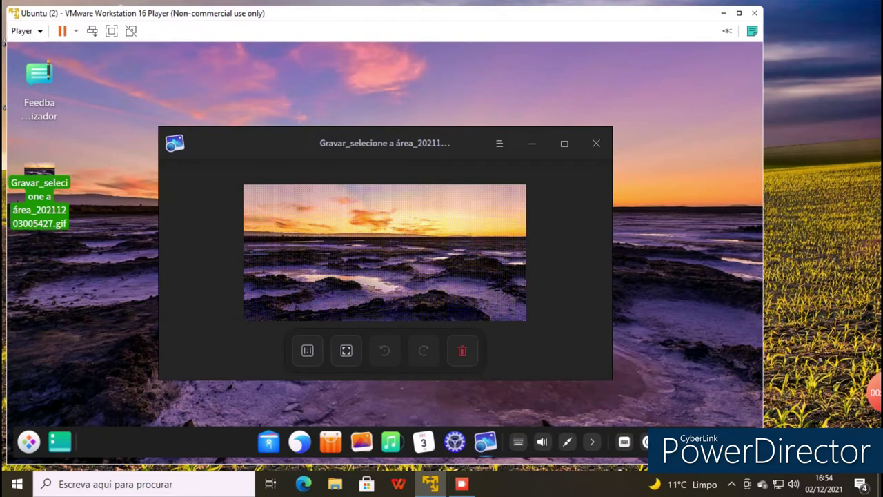
pyautogui.click(596, 143)
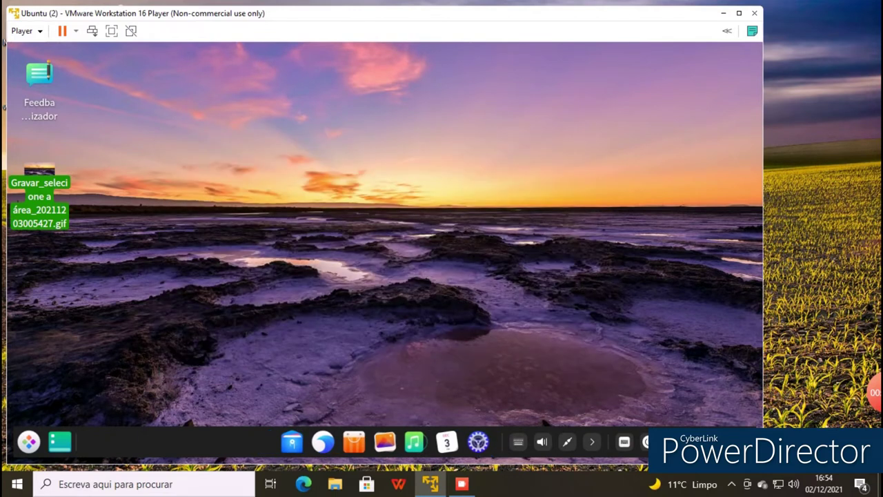
# - Delete the recorded GIF file from the desktop
pyautogui.click(596, 143)
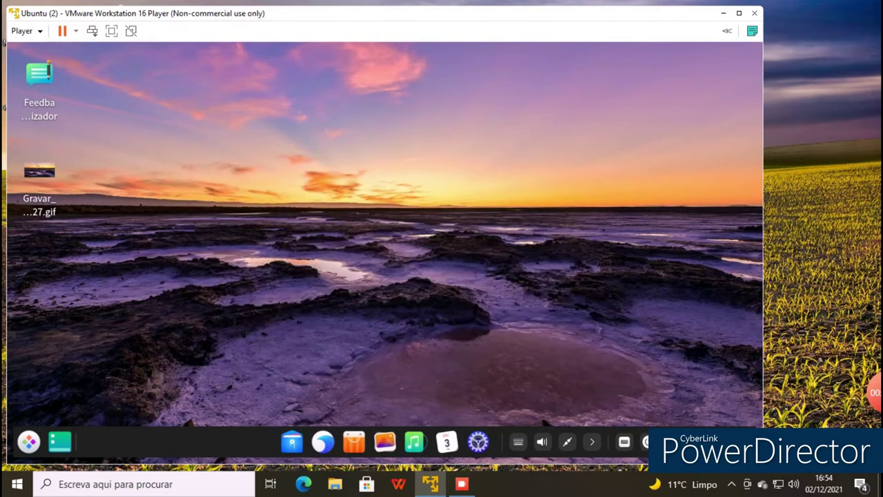
pyautogui.rightClick(40, 176)
pyautogui.click(80, 213)
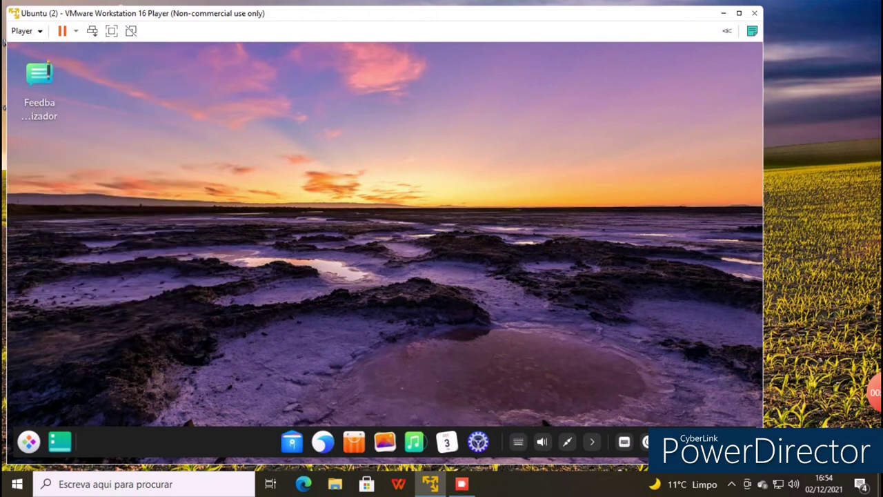
# - Switch the dock's display mode to Modo Eficiente
pyautogui.rightClick(126, 435)
pyautogui.moveTo(173, 361)
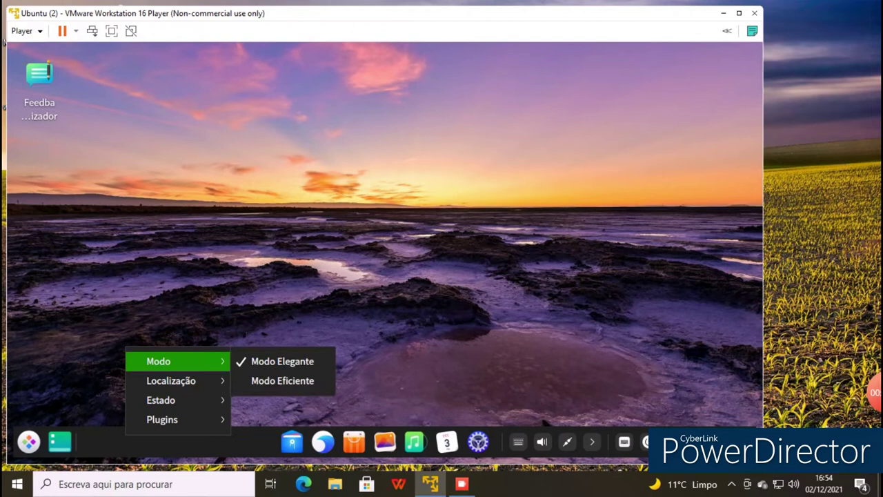
pyautogui.click(282, 381)
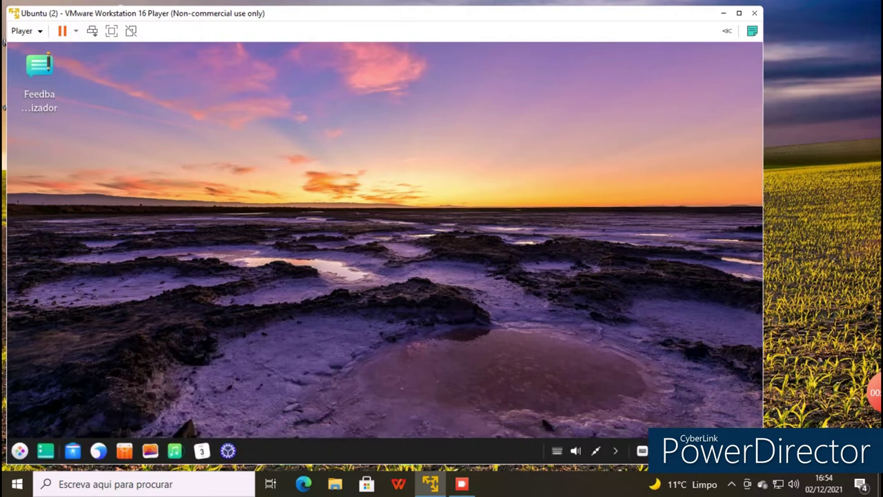
# - View the dock's Plugins and Modo options and set its Localização to the upper edge of the desktop
pyautogui.rightClick(297, 449)
pyautogui.moveTo(338, 433)
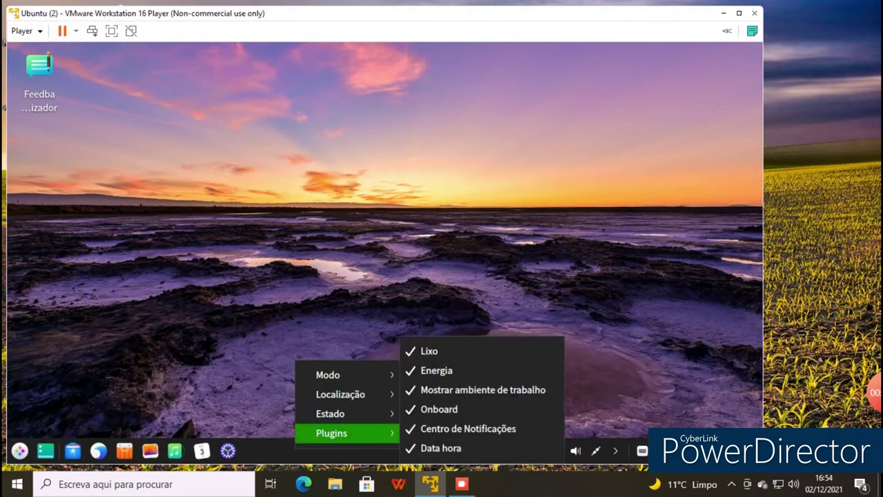
pyautogui.moveTo(331, 374)
pyautogui.moveTo(340, 394)
pyautogui.click(439, 389)
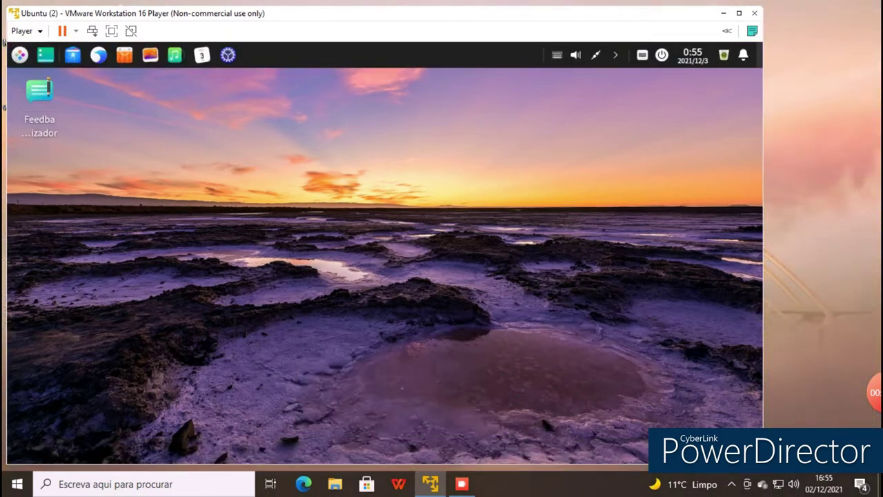
# - Show and hide the app launcher once, and set the dock's display mode to Modo Elegante
pyautogui.press('super')
pyautogui.press('super')
pyautogui.rightClick(20, 60)
pyautogui.moveTo(54, 75)
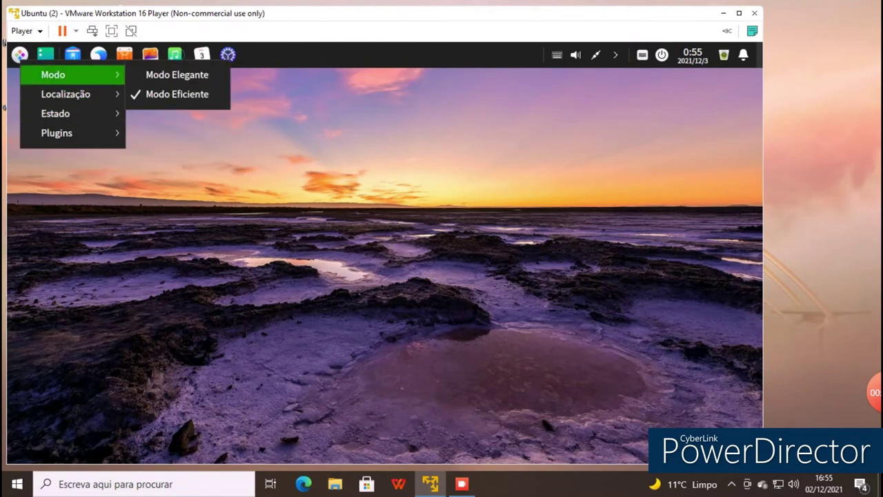
pyautogui.click(176, 74)
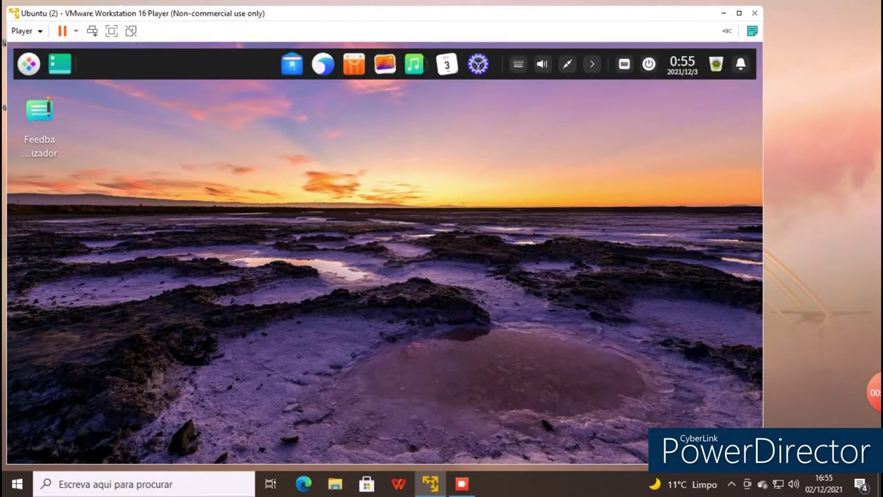
# - Open the full-screen app launcher in category view and look through the music, video, graphics, office, system and other categories
pyautogui.press('super')
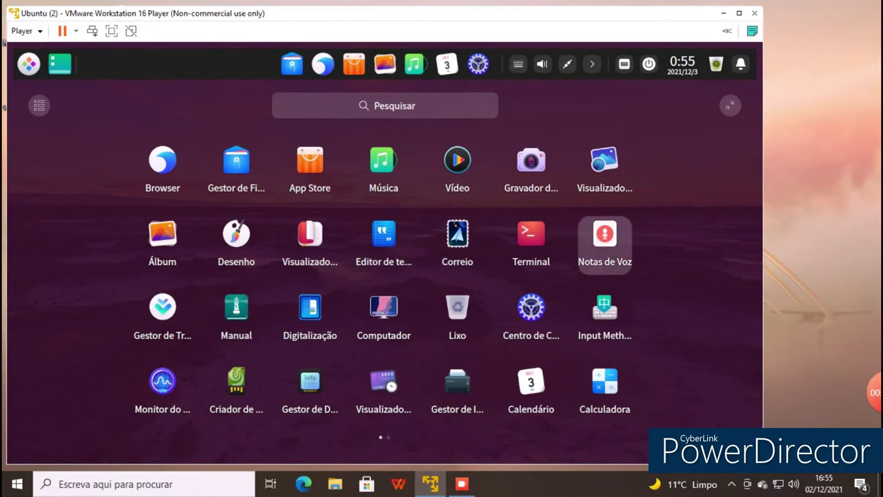
pyautogui.click(39, 106)
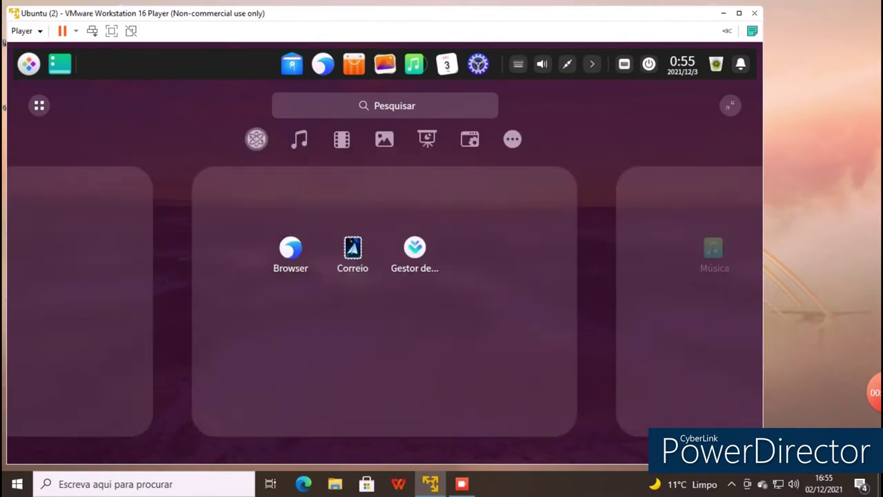
pyautogui.click(299, 139)
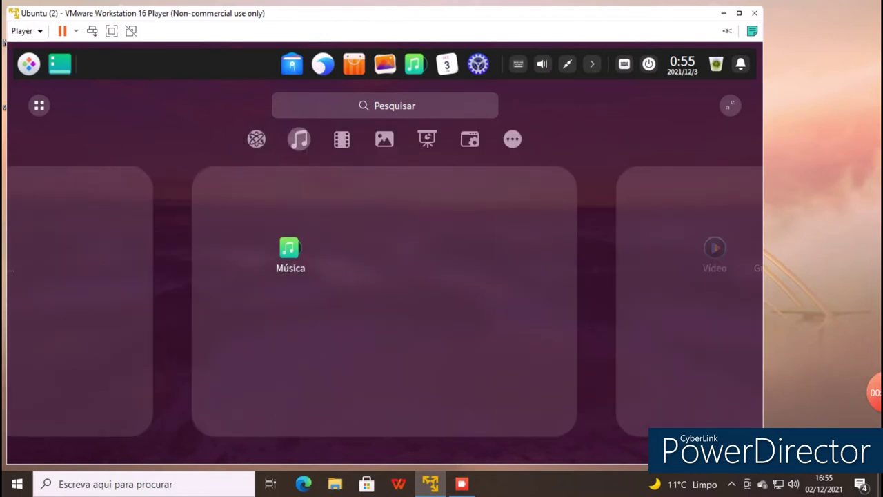
pyautogui.click(341, 139)
pyautogui.click(385, 139)
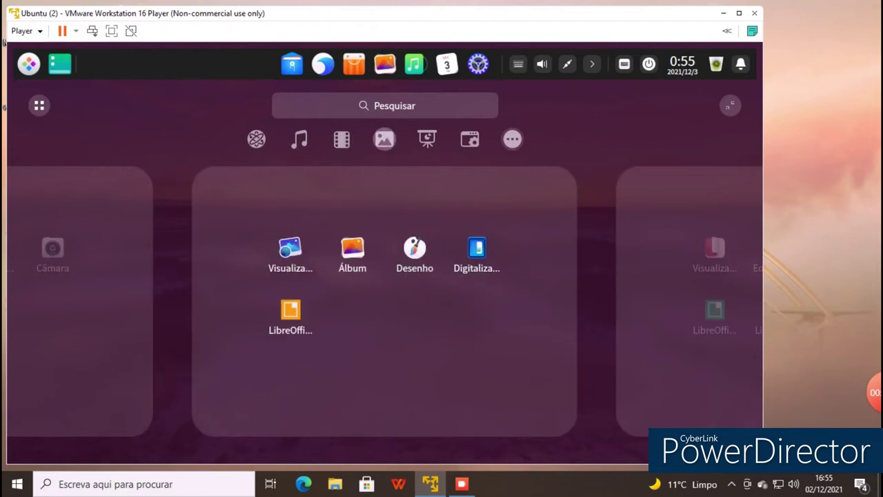
pyautogui.click(512, 139)
pyautogui.click(470, 140)
pyautogui.scroll(2, 385, 301)
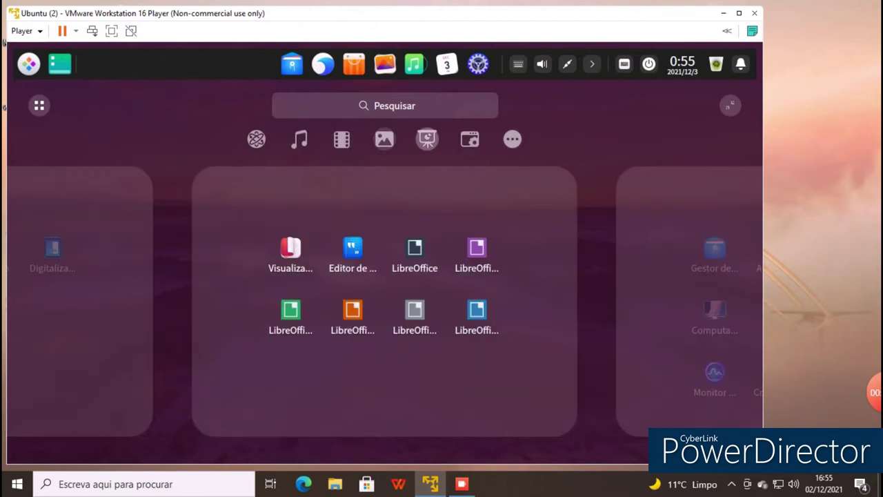
pyautogui.scroll(3, 384, 302)
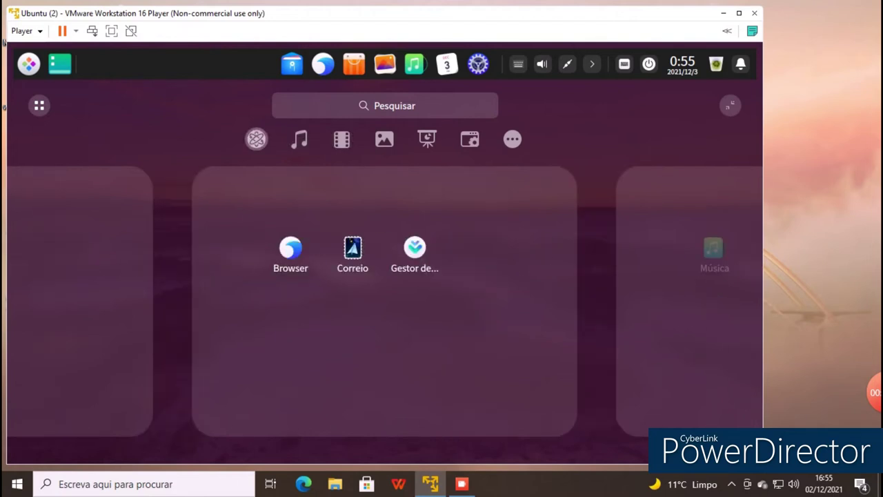
# - Switch the launcher to its compact window mode and look through the full app list down to LibreOffice Writer
pyautogui.click(730, 105)
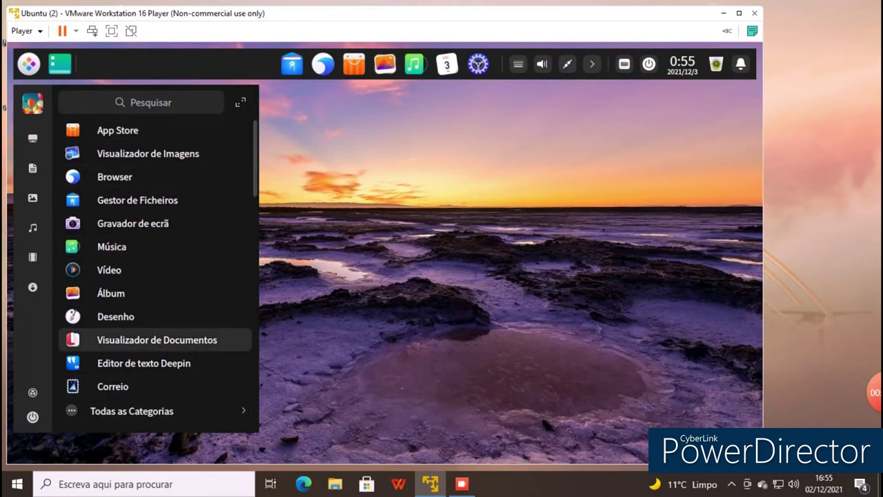
pyautogui.scroll(-5, 155, 345)
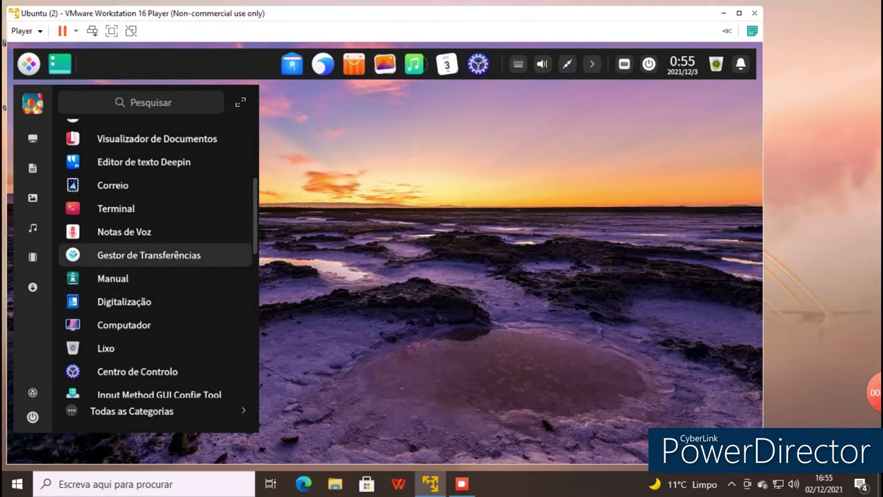
pyautogui.scroll(-5, 155, 255)
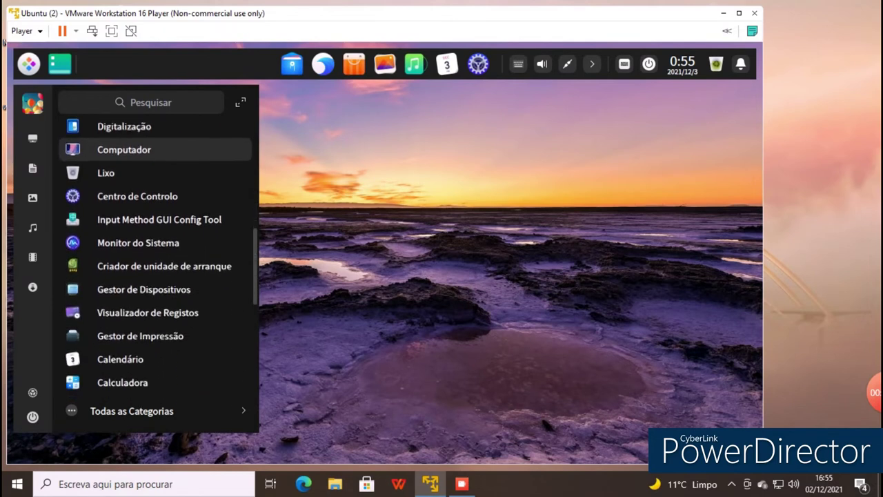
pyautogui.scroll(-1, 155, 238)
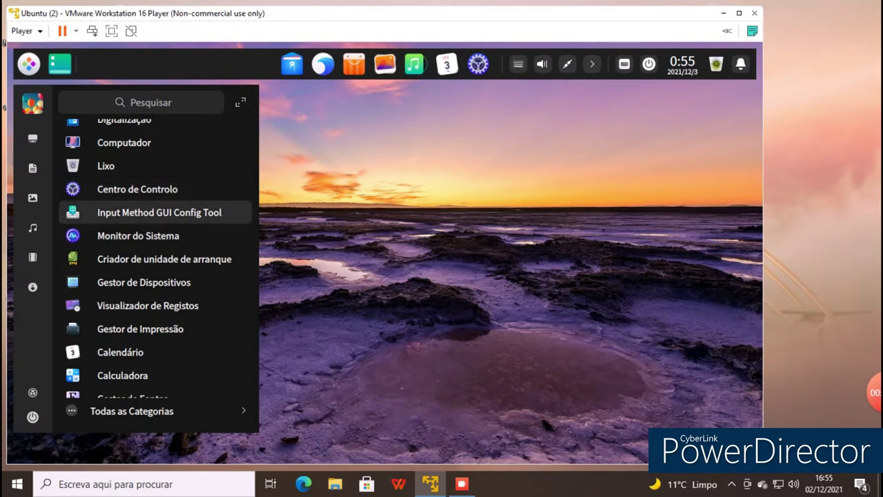
pyautogui.scroll(-5, 152, 258)
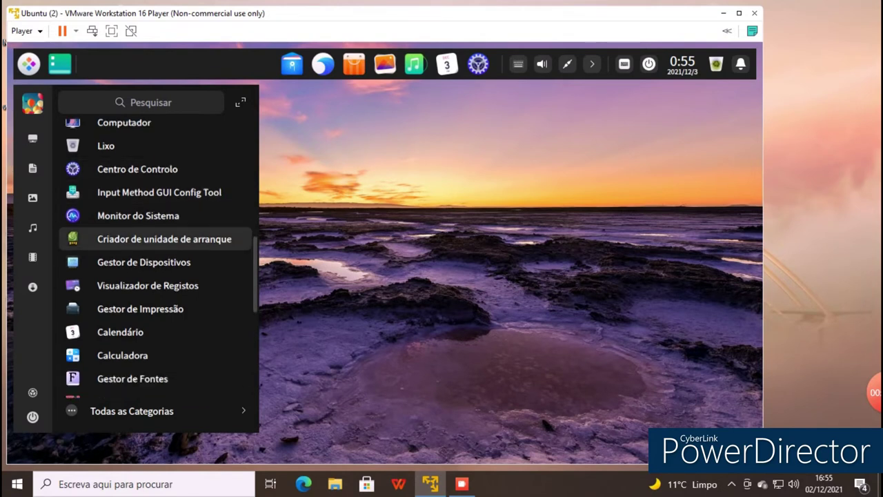
pyautogui.scroll(-3, 158, 258)
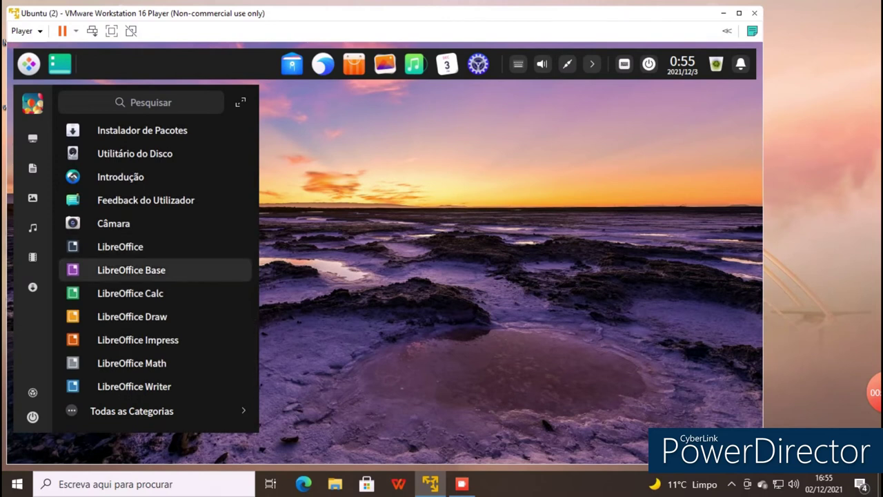
# - Open Criador de unidade de arranque from the launcher's Sistema category, view its ISO selection window and close it
pyautogui.click(131, 410)
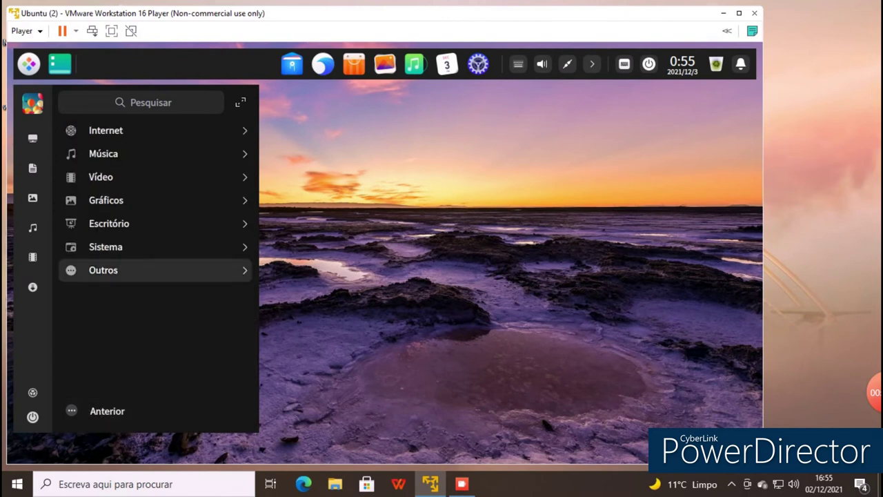
pyautogui.click(159, 247)
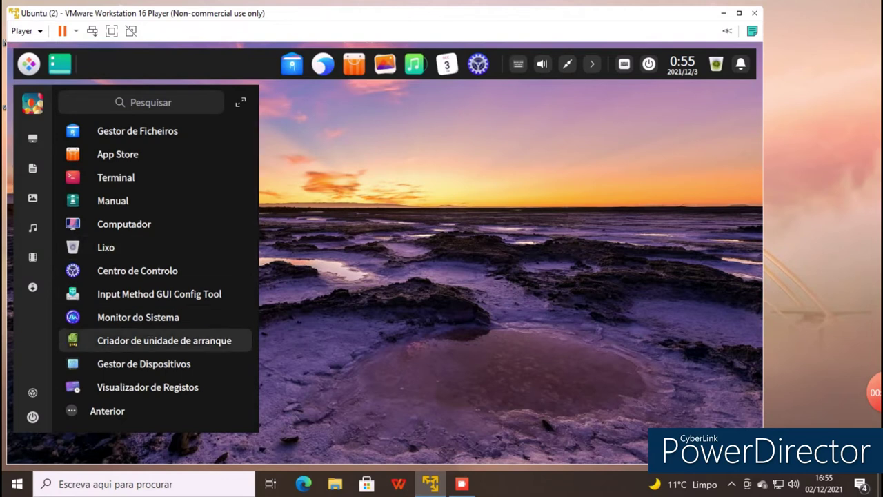
pyautogui.click(160, 340)
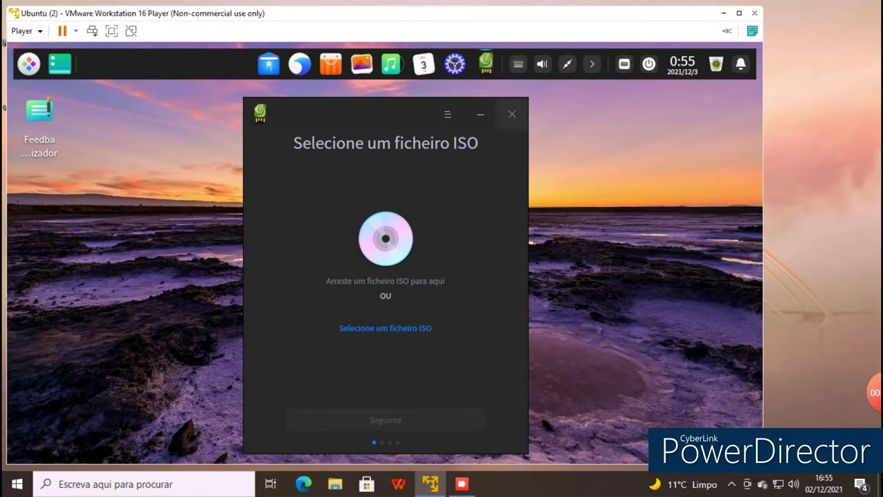
pyautogui.click(512, 113)
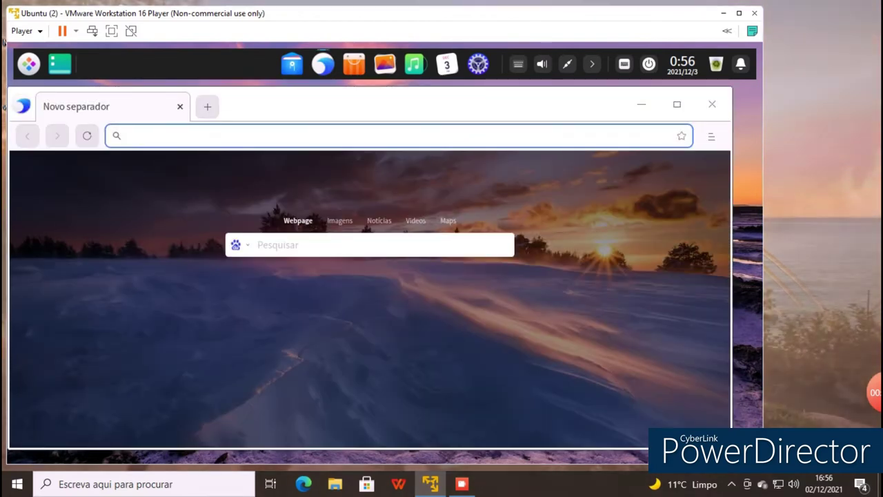
# - Search the web for "walpepares" in the browser and look through the Baidu results
pyautogui.write('wal')
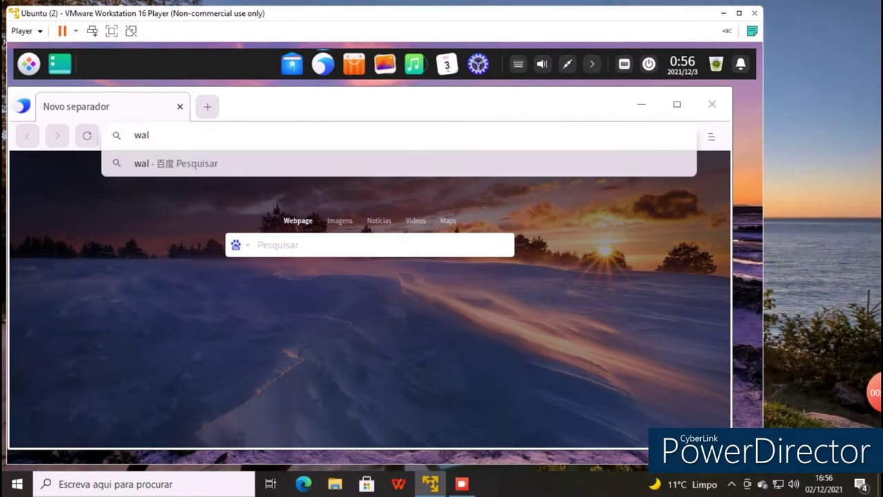
pyautogui.write('pepares')
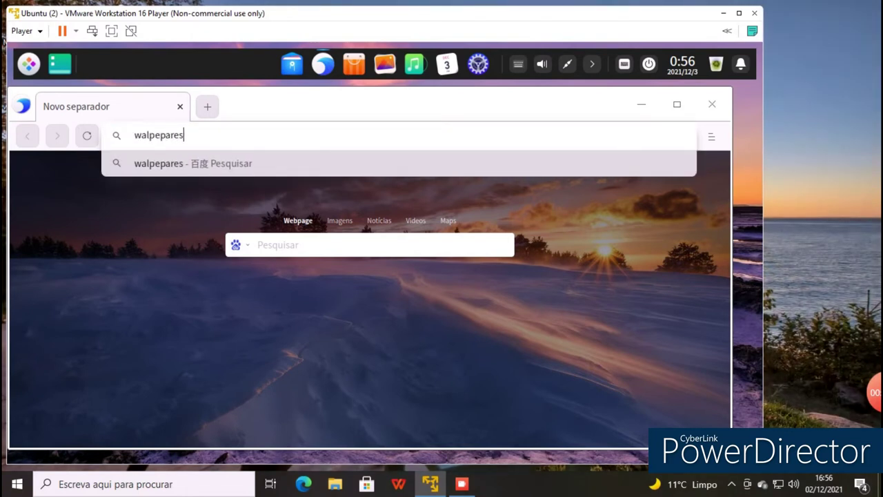
pyautogui.press('Return')
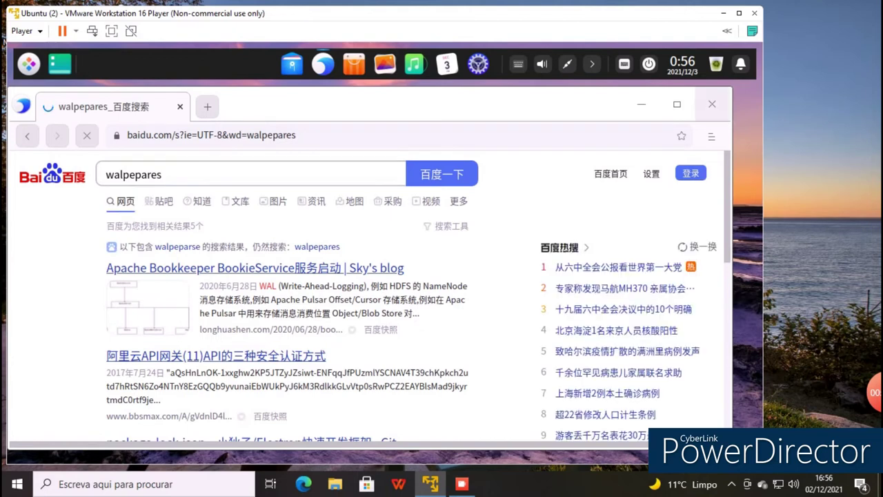
pyautogui.scroll(-3, 373, 317)
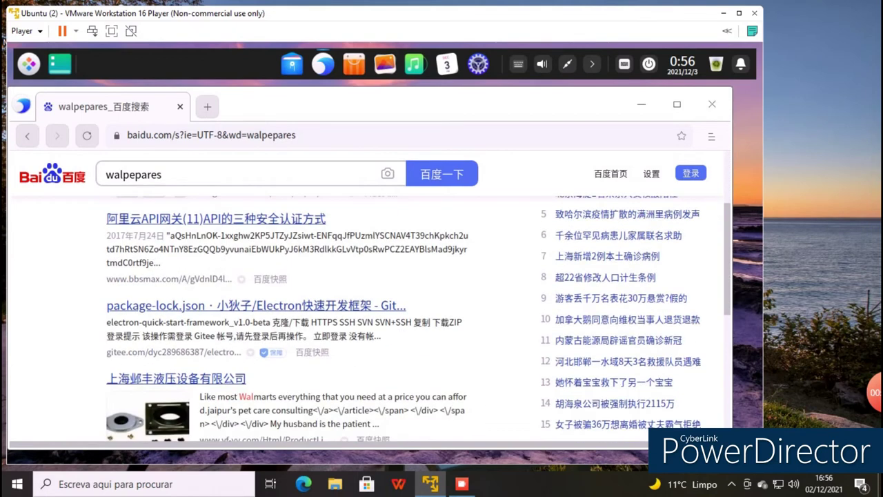
pyautogui.scroll(-2, 372, 318)
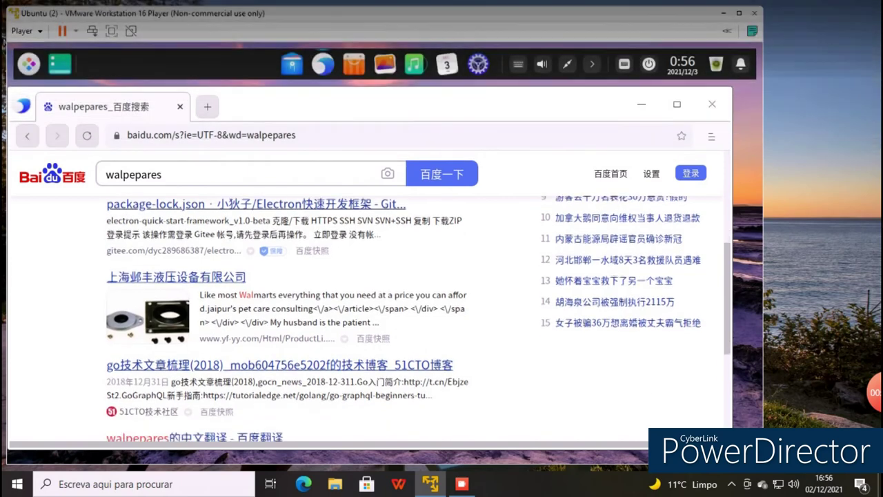
pyautogui.scroll(2, 373, 318)
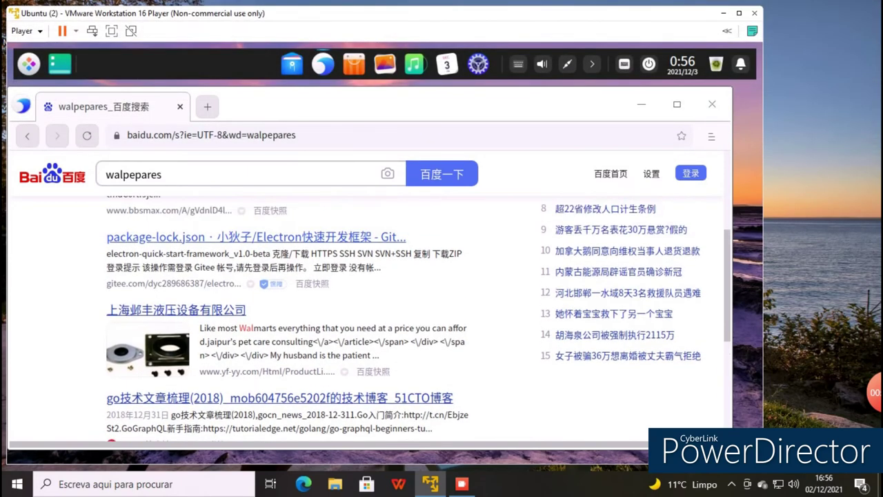
pyautogui.scroll(1, 372, 317)
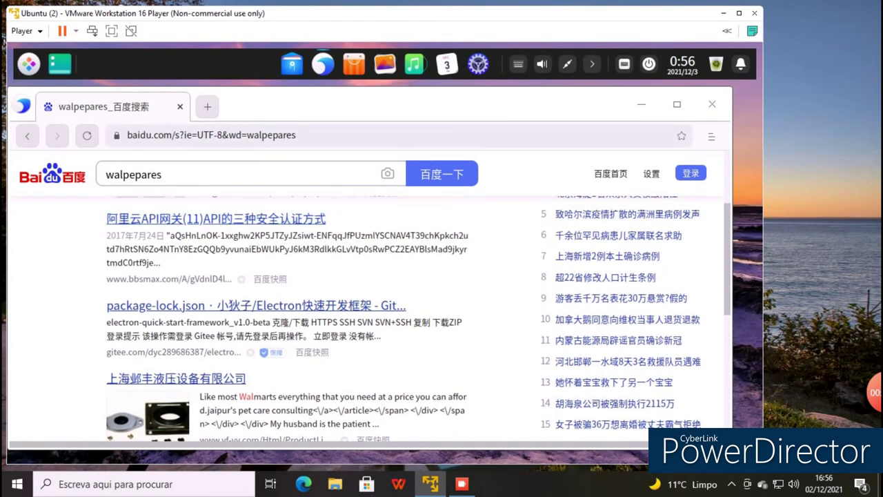
# - Open the browser settings and look through the appearance, address-bar search engine, startup and privacy options
pyautogui.click(711, 136)
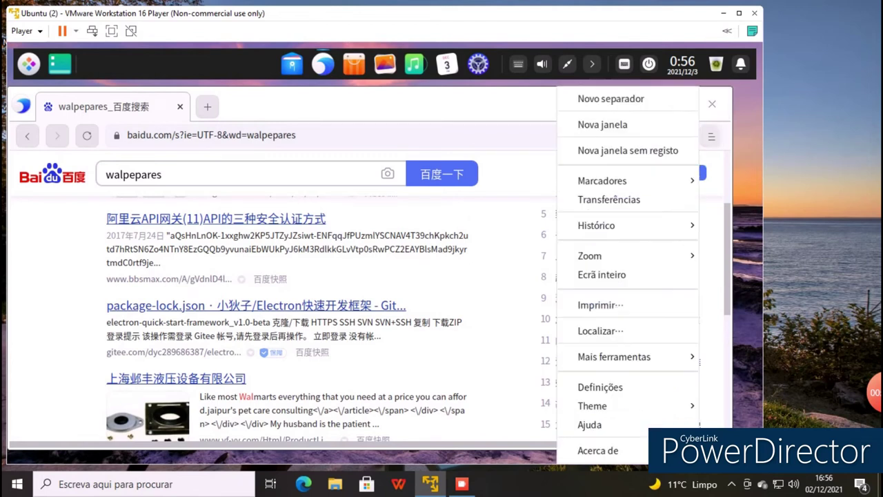
pyautogui.click(601, 387)
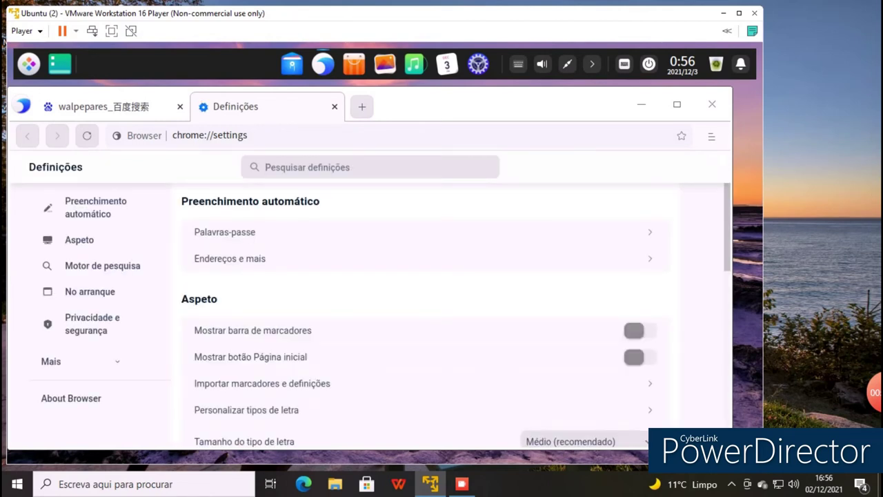
pyautogui.scroll(-2, 456, 319)
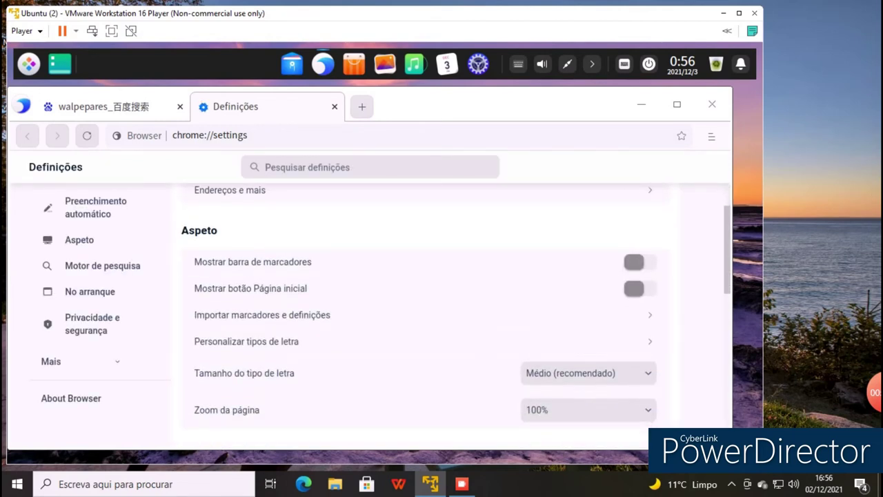
pyautogui.scroll(-2, 456, 318)
pyautogui.scroll(-1, 456, 318)
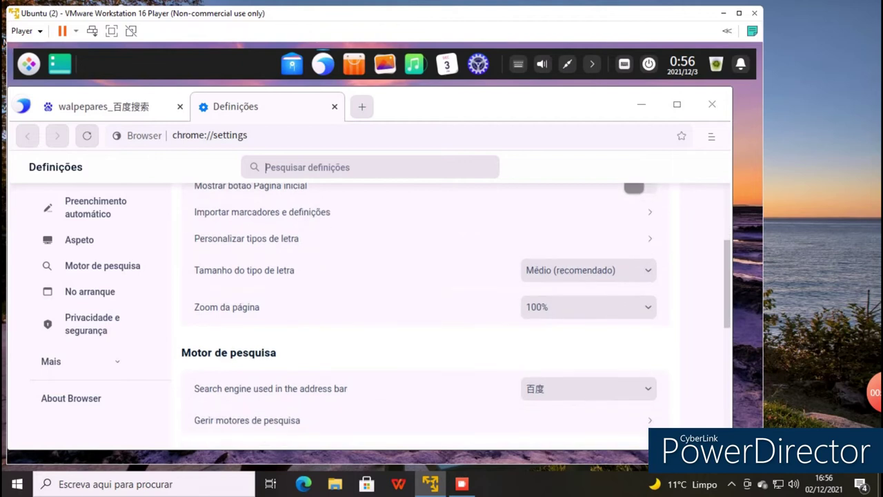
pyautogui.click(589, 388)
pyautogui.scroll(-3, 456, 319)
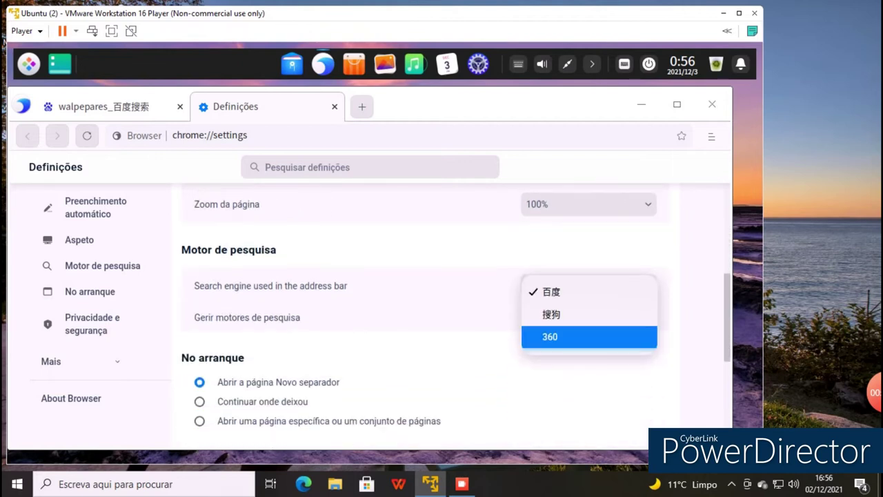
pyautogui.scroll(-3, 552, 314)
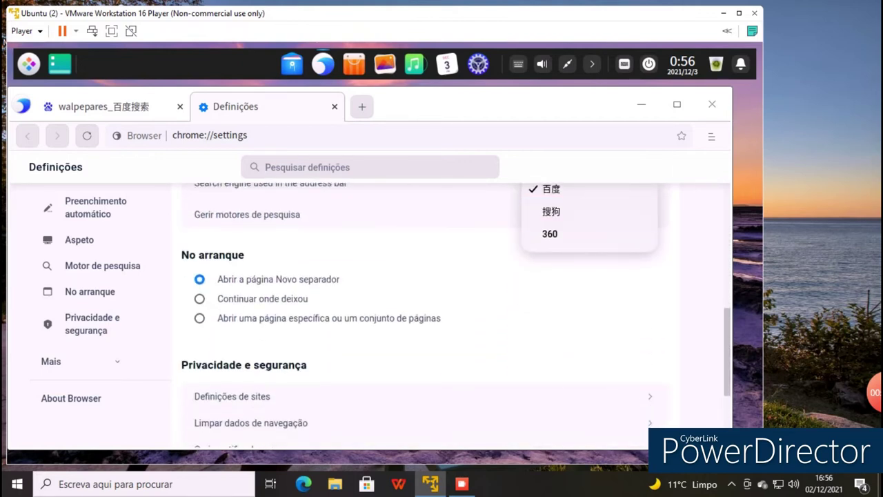
pyautogui.press('Escape')
pyautogui.scroll(3, 424, 311)
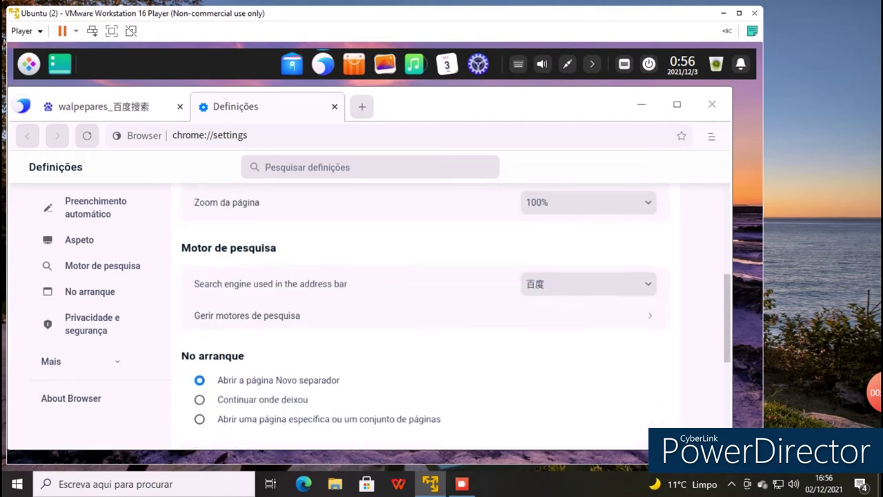
pyautogui.click(649, 317)
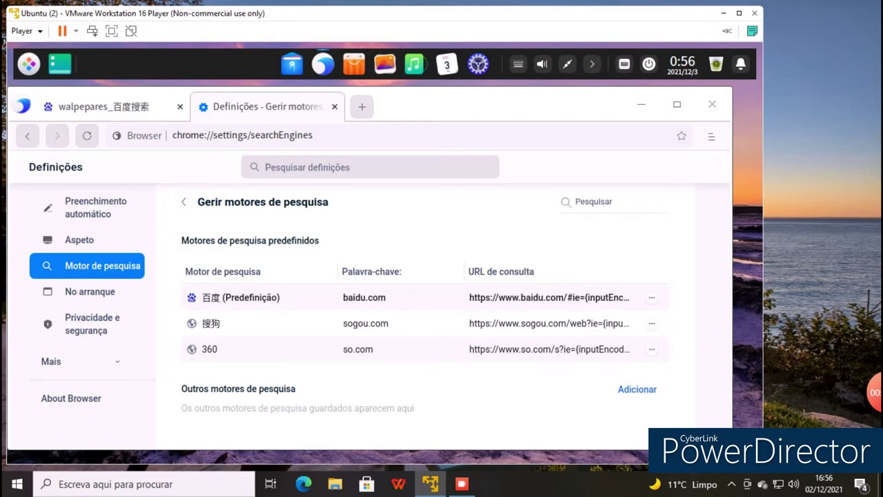
pyautogui.click(637, 389)
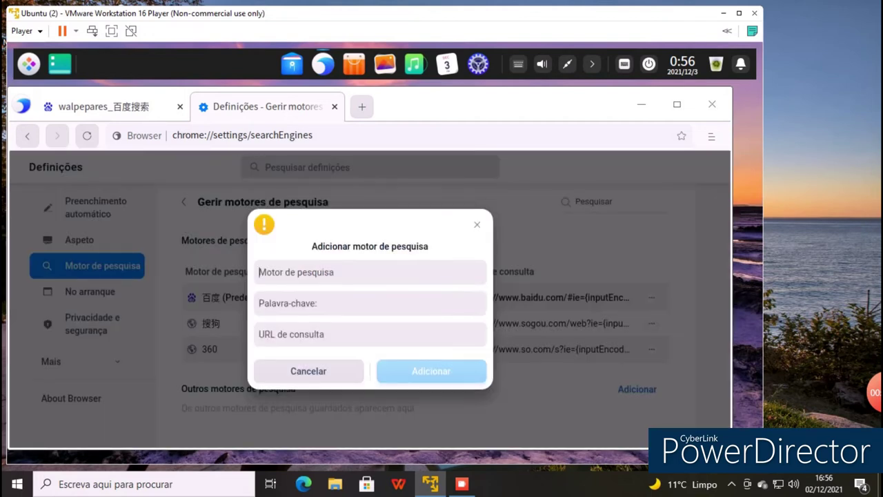
pyautogui.click(324, 334)
pyautogui.write('www.')
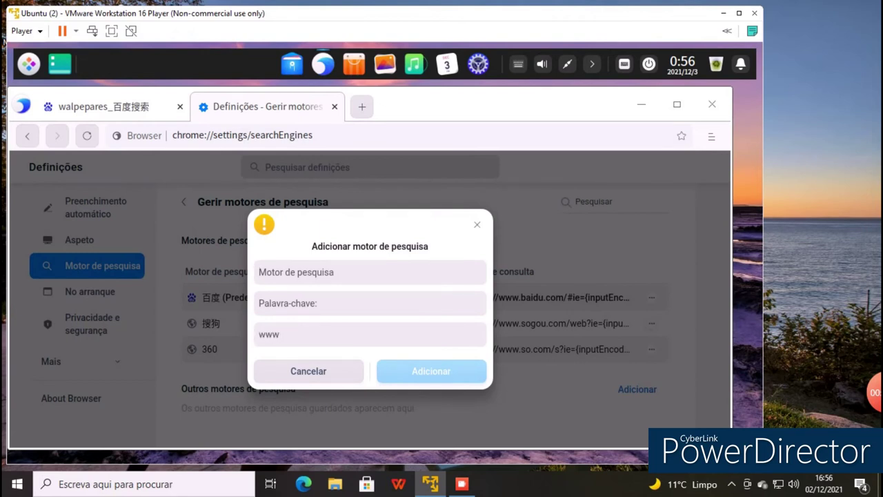
pyautogui.write('google.com')
pyautogui.click(259, 303)
pyautogui.click(476, 225)
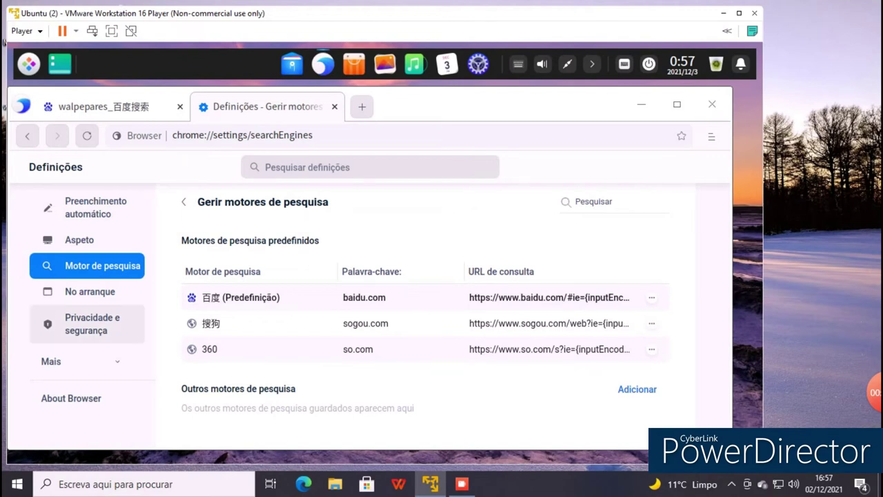
# - View the privacy and startup settings, set the address-bar search engine to 360 and open a new tab
pyautogui.click(86, 324)
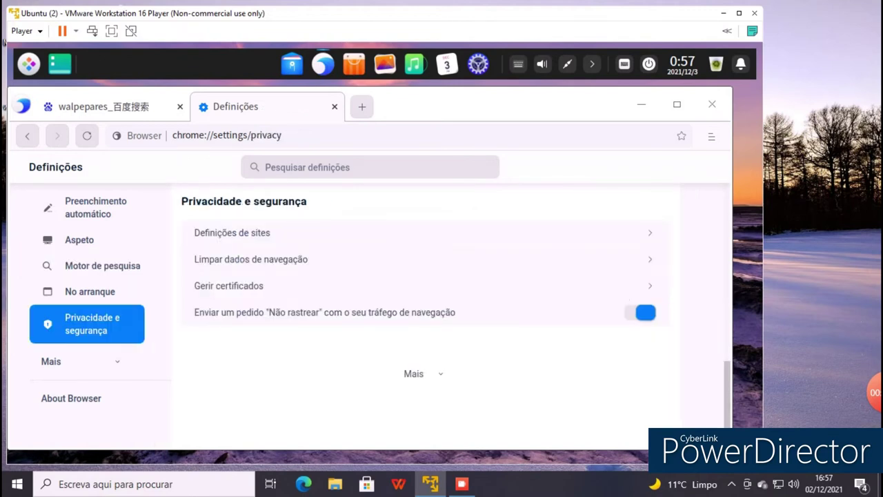
pyautogui.click(89, 292)
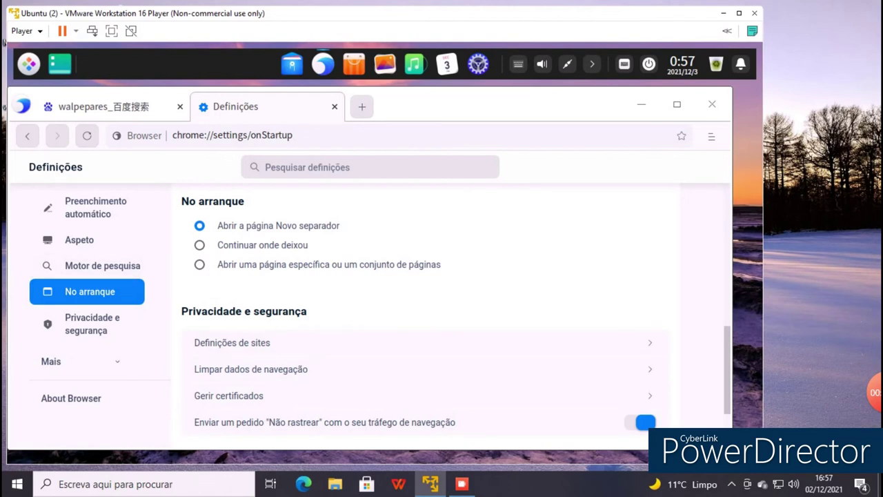
pyautogui.click(102, 265)
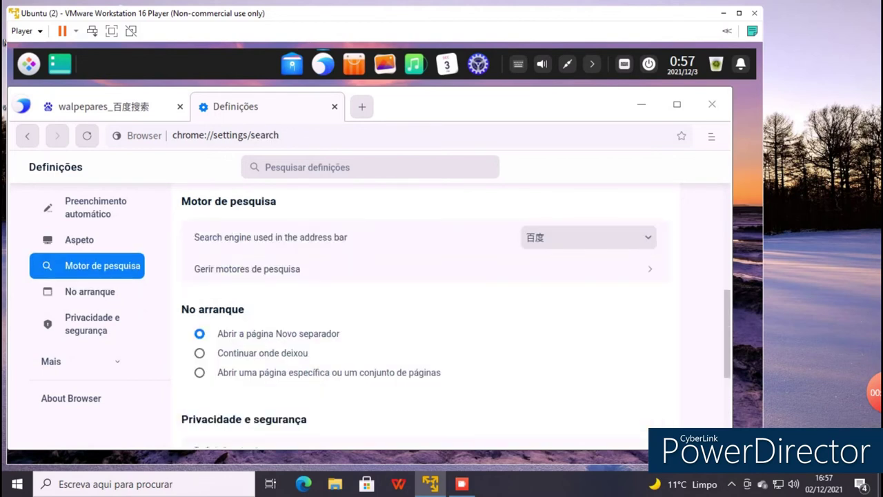
pyautogui.click(588, 237)
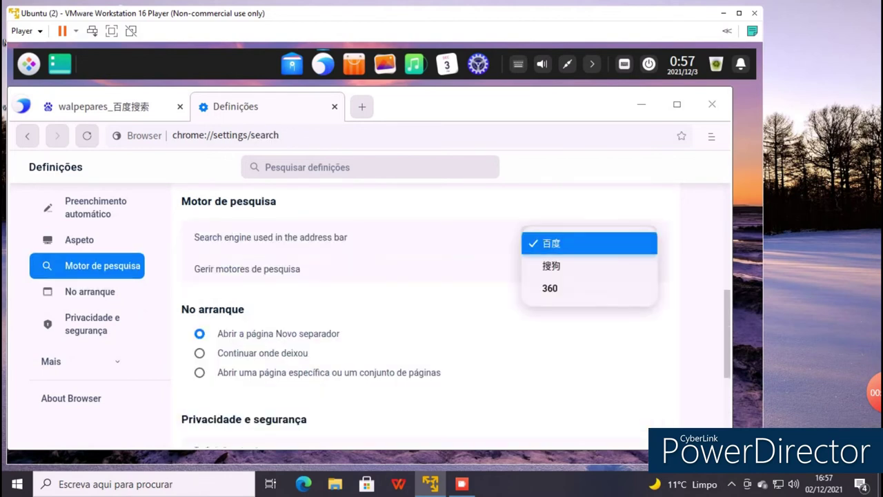
pyautogui.click(588, 289)
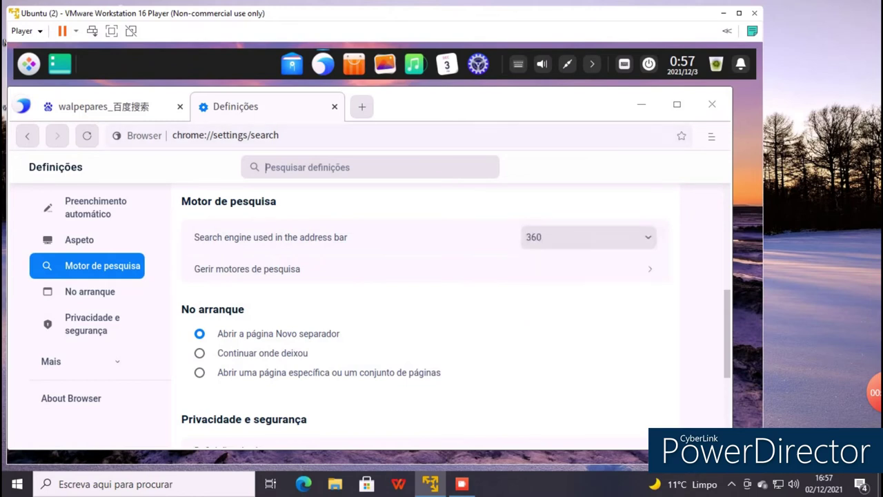
pyautogui.click(363, 107)
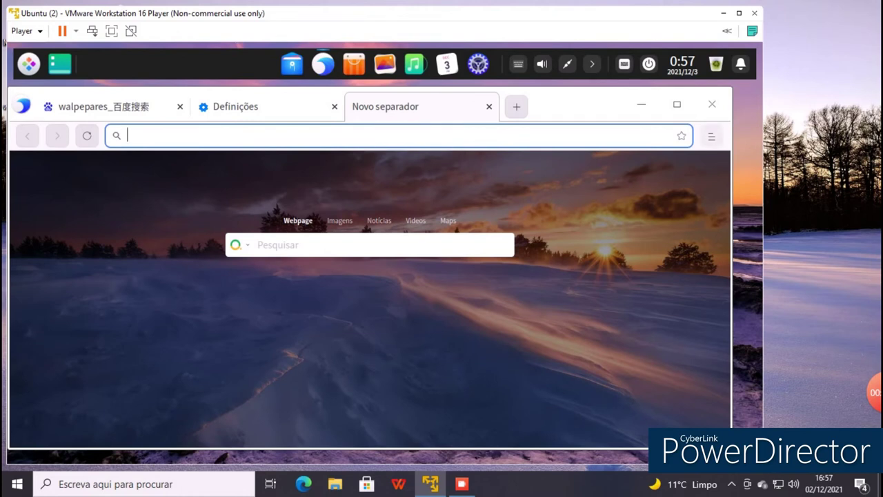
# - Add and save an autofill address in the browser settings with the name google and google.com as the Morada
pyautogui.click(711, 136)
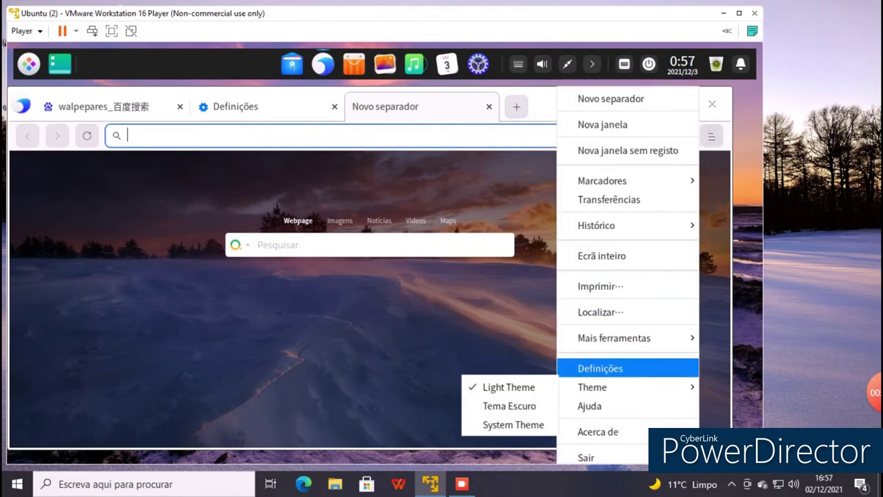
pyautogui.click(600, 368)
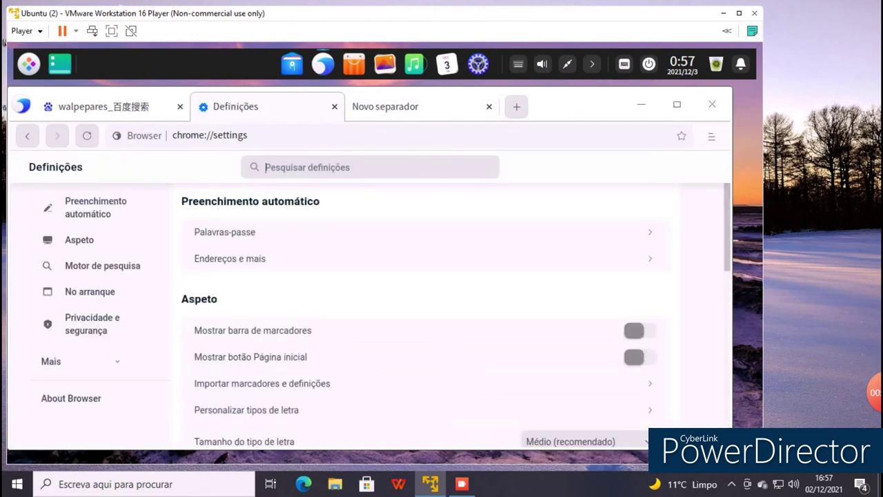
pyautogui.click(231, 259)
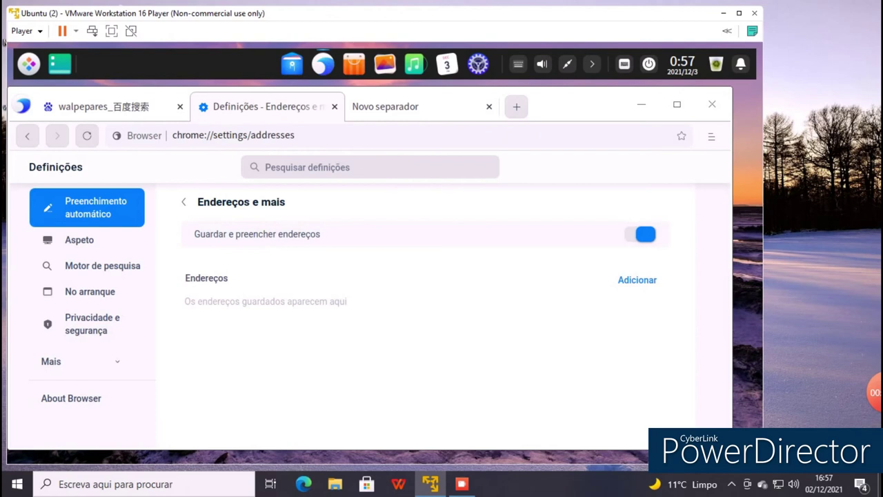
pyautogui.click(638, 280)
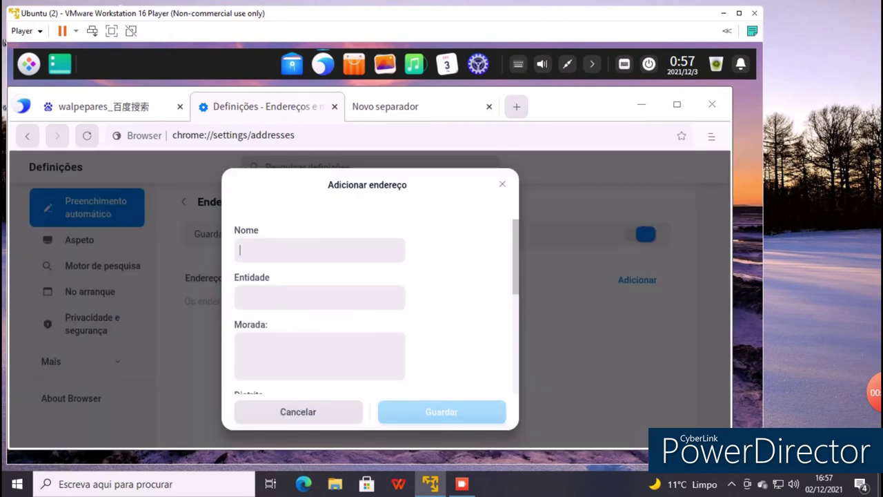
pyautogui.write('google')
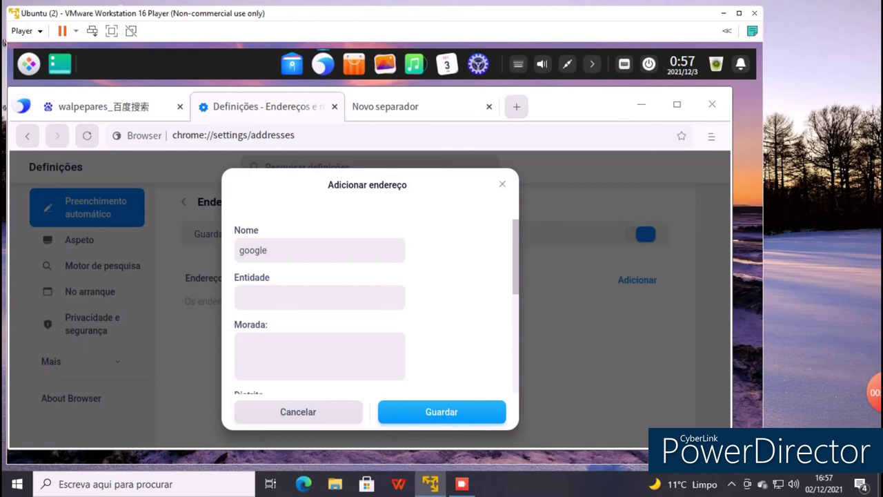
pyautogui.click(303, 353)
pyautogui.write('google.com')
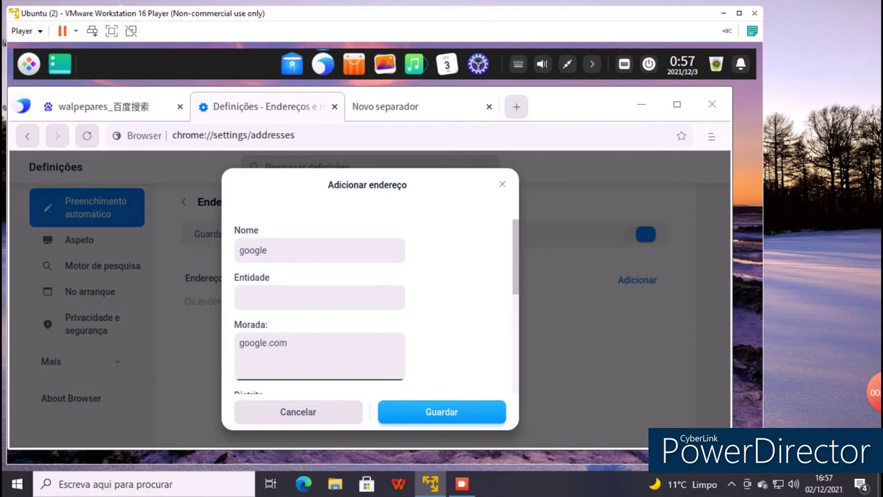
pyautogui.click(442, 412)
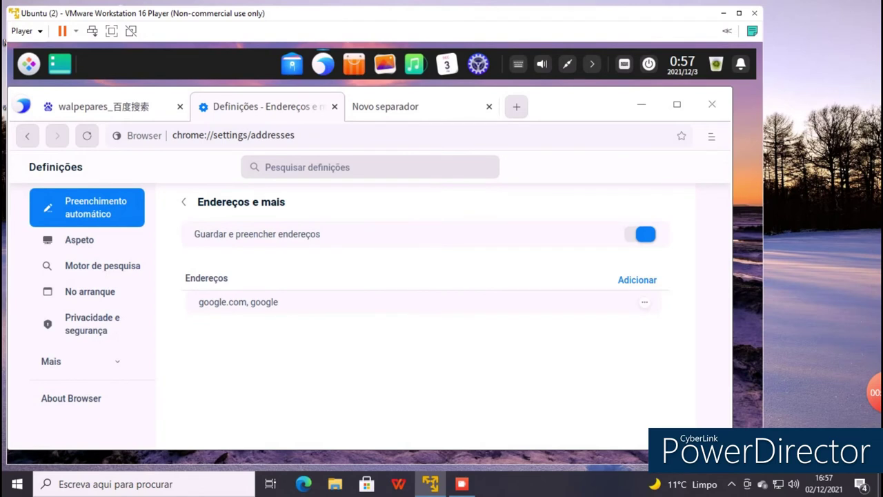
# - Look through the browser settings from Aspeto through the search engine choices to privacy, and close the browser
pyautogui.click(79, 240)
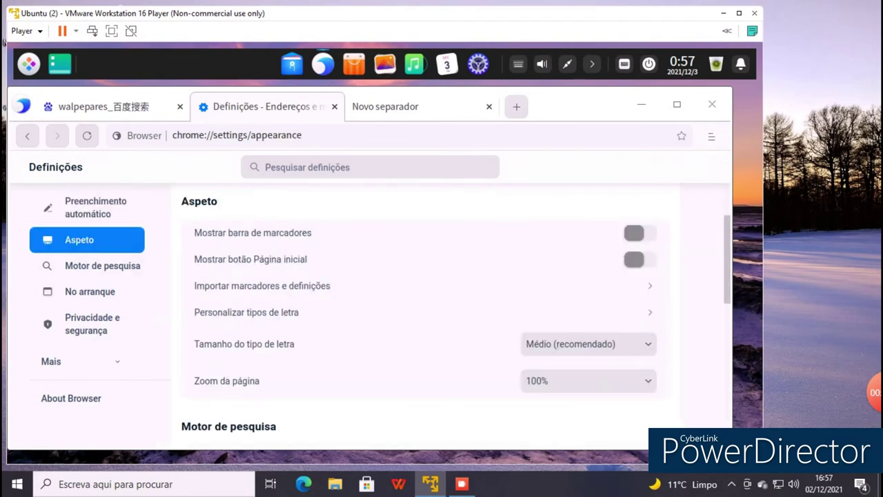
pyautogui.scroll(-5, 456, 317)
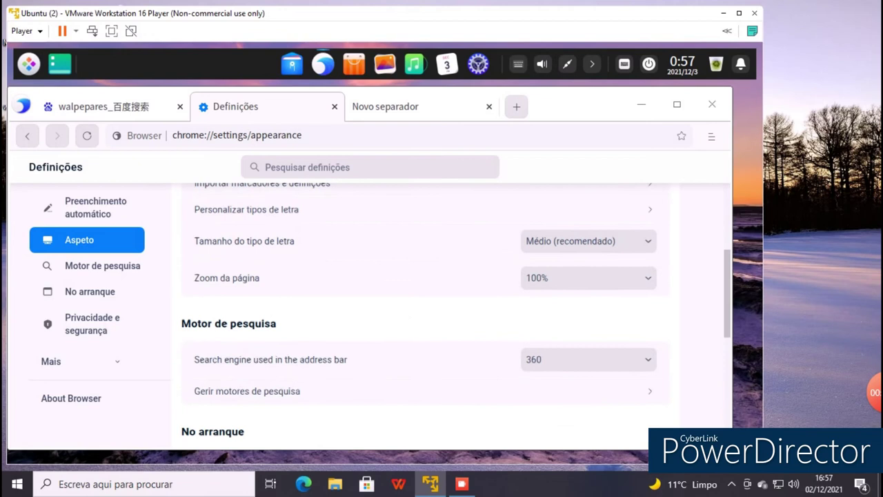
pyautogui.click(589, 258)
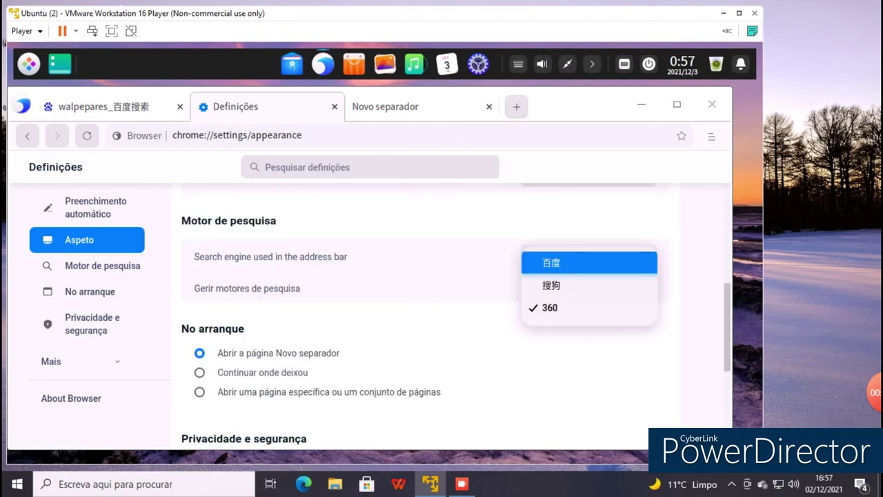
pyautogui.press('Escape')
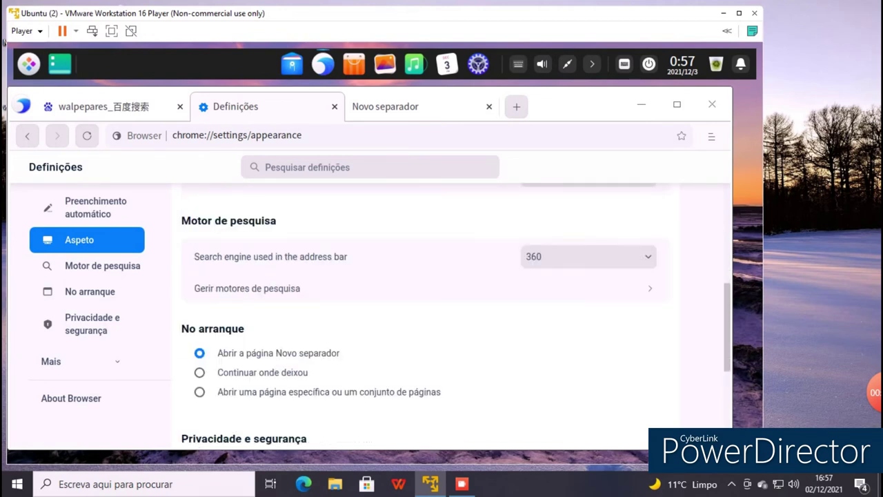
pyautogui.scroll(-3, 456, 317)
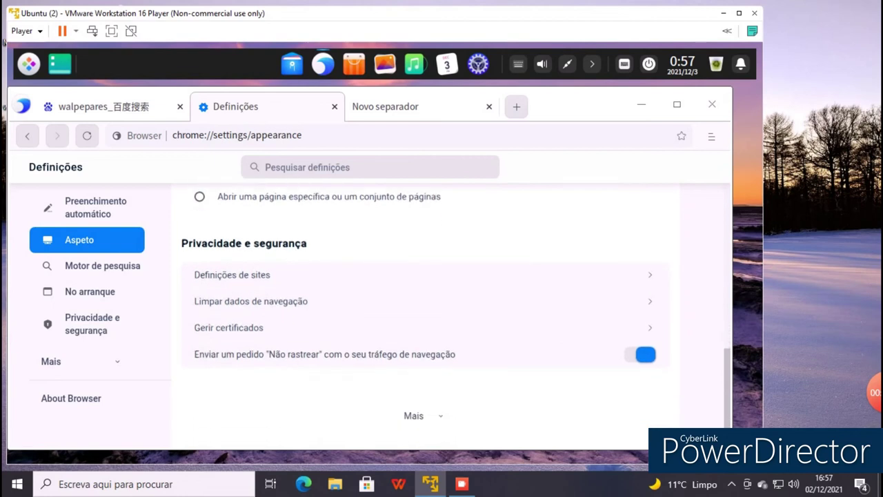
pyautogui.scroll(-1, 456, 317)
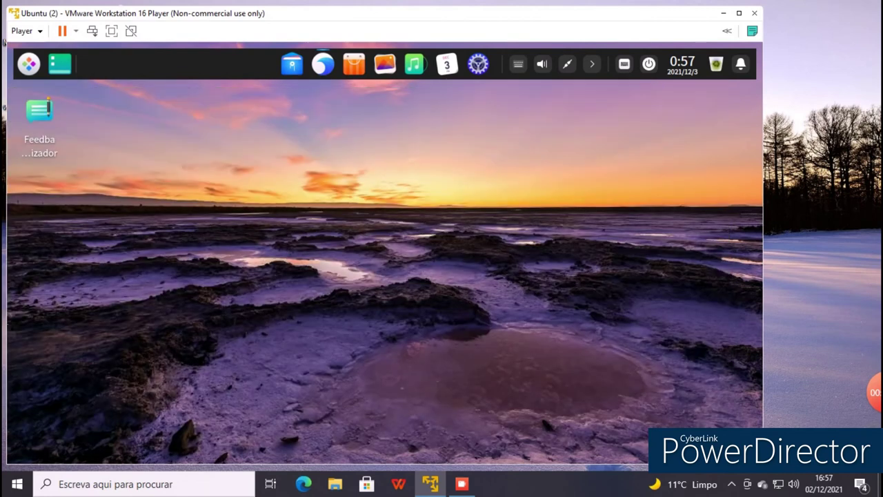
pyautogui.click(712, 104)
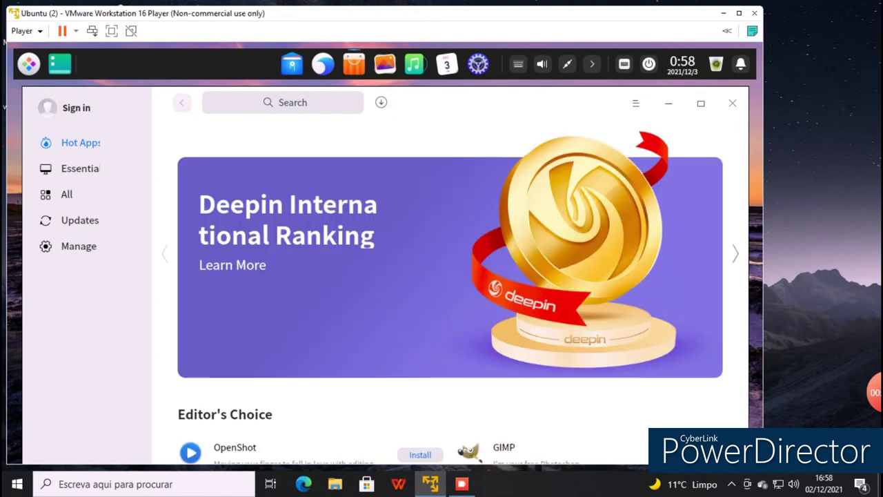
# - Look through the Editor's Choice apps in the deepin app store and close the store
pyautogui.scroll(-4, 450, 276)
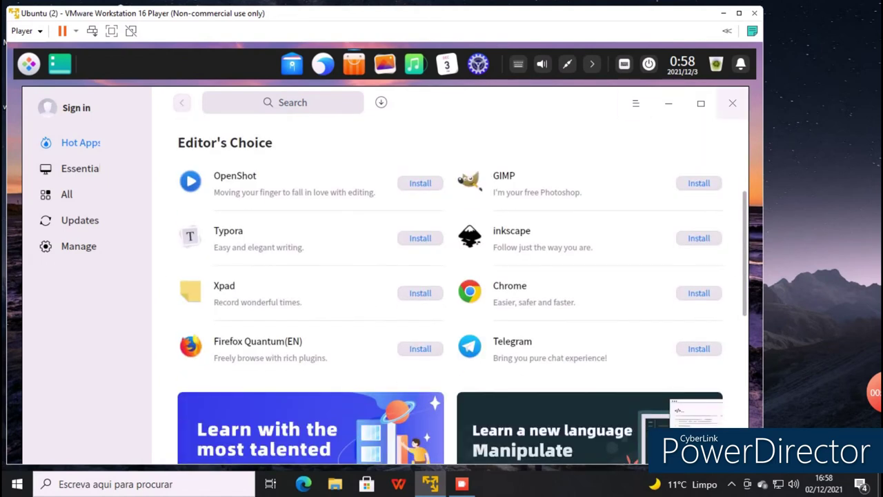
pyautogui.click(732, 102)
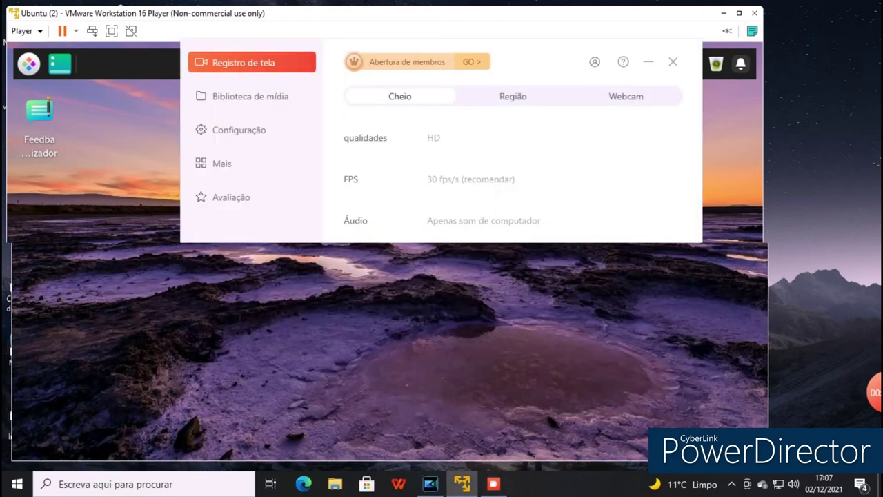
# - Open the desktop wallpaper chooser and preview the wallpapers from the waterfall through to the white pyramid-shaped building
pyautogui.rightClick(289, 81)
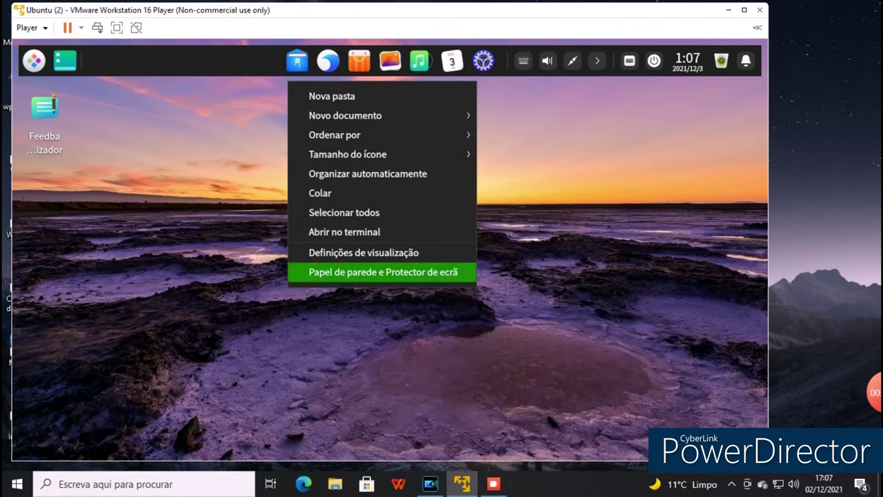
pyautogui.click(383, 272)
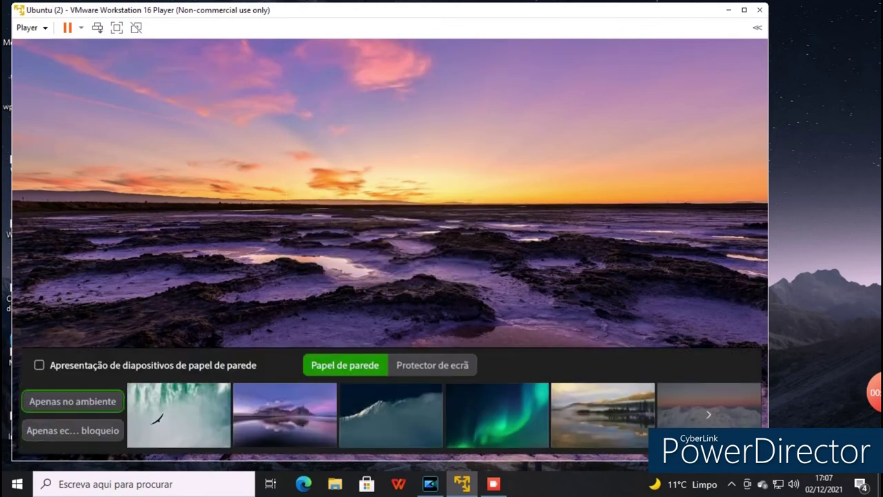
pyautogui.click(179, 401)
pyautogui.click(284, 400)
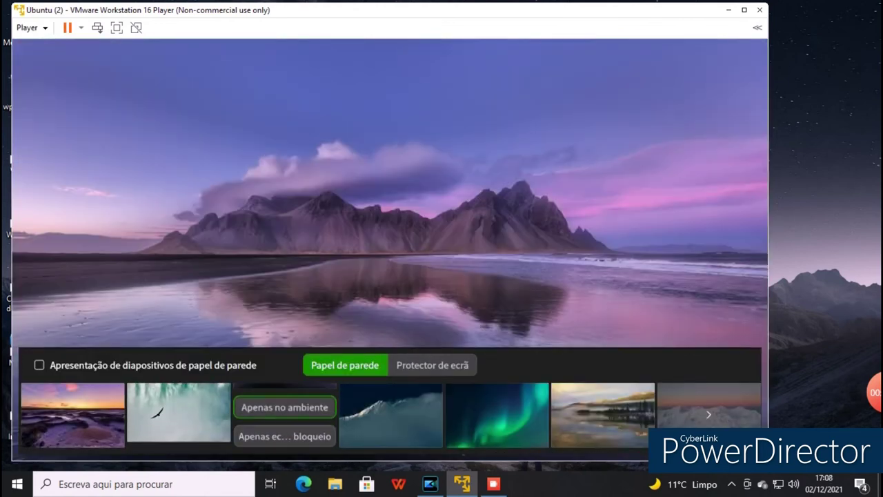
pyautogui.click(390, 414)
pyautogui.click(496, 414)
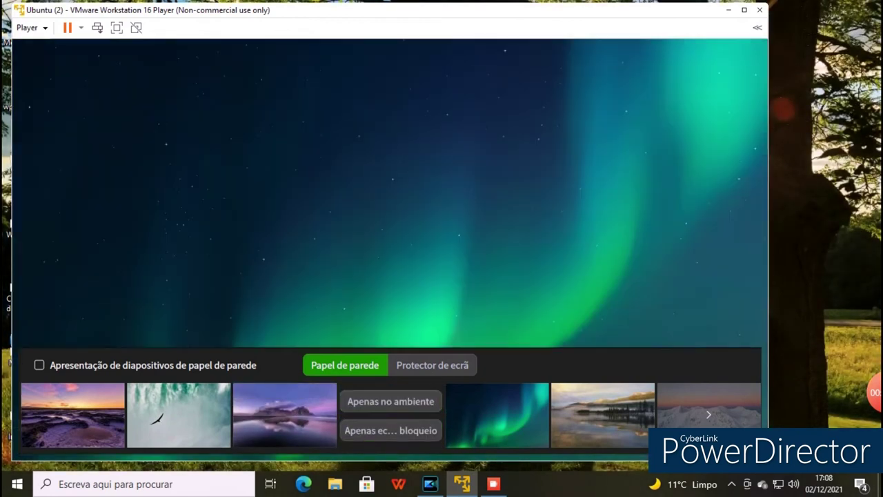
pyautogui.click(602, 414)
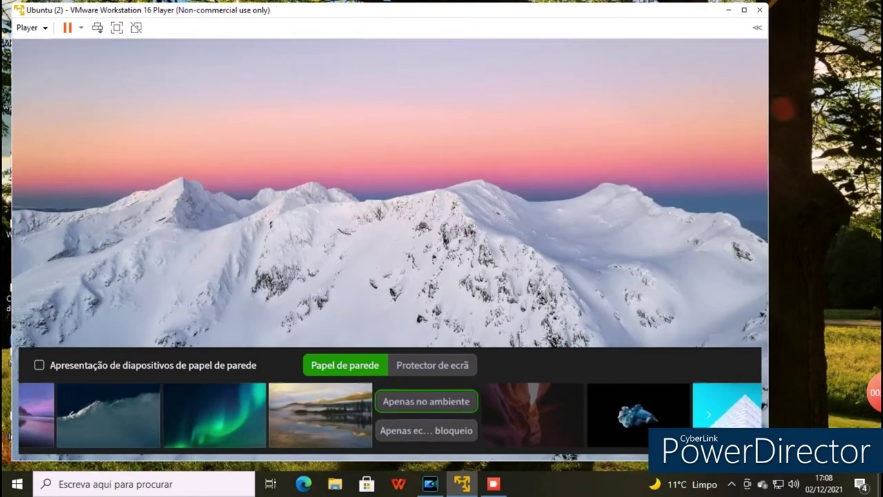
pyautogui.click(497, 413)
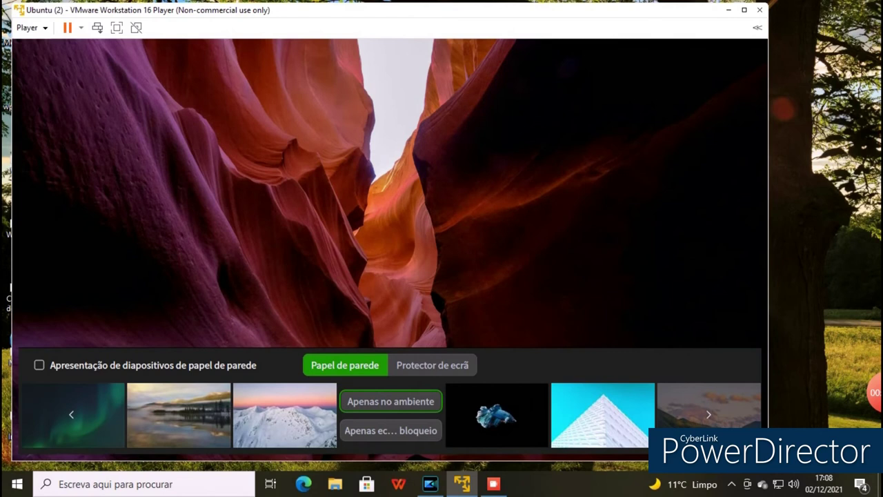
pyautogui.click(497, 414)
pyautogui.click(497, 414)
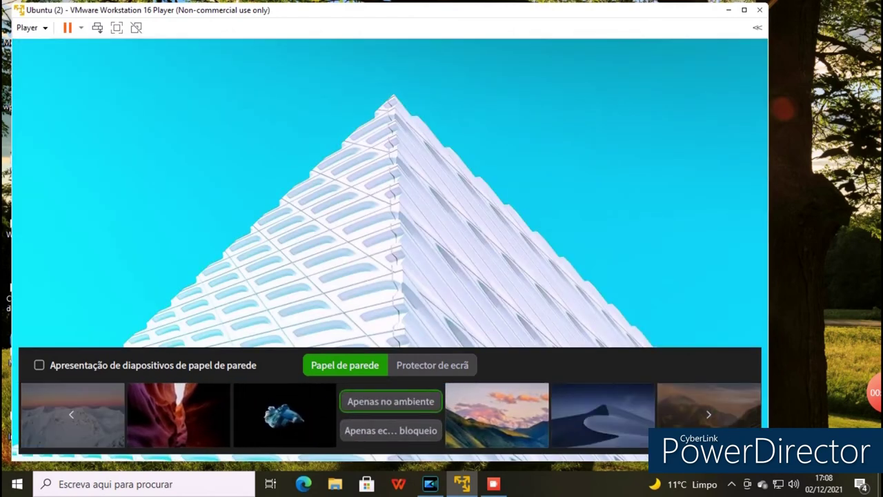
# - Browse the remaining wallpapers past the night dune, lake, beach and canyon, and set the deepin logo wallpaper on the desktop
pyautogui.press('Right')
pyautogui.press('Right')
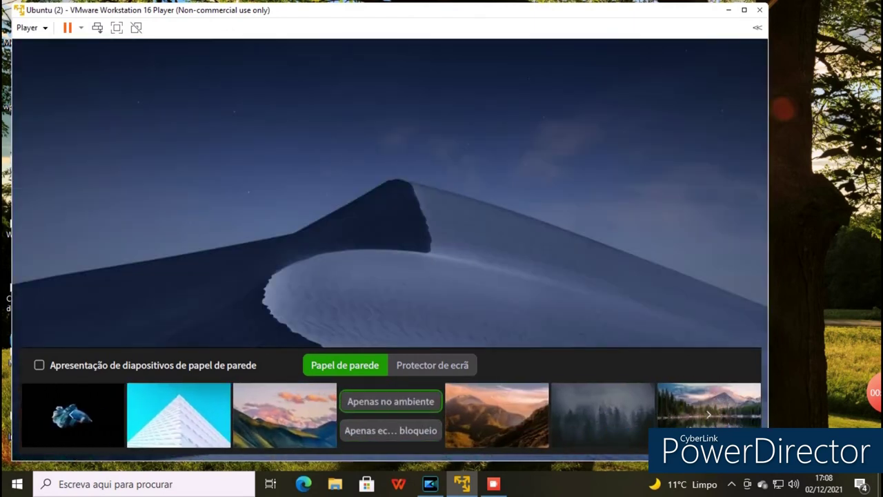
pyautogui.click(496, 414)
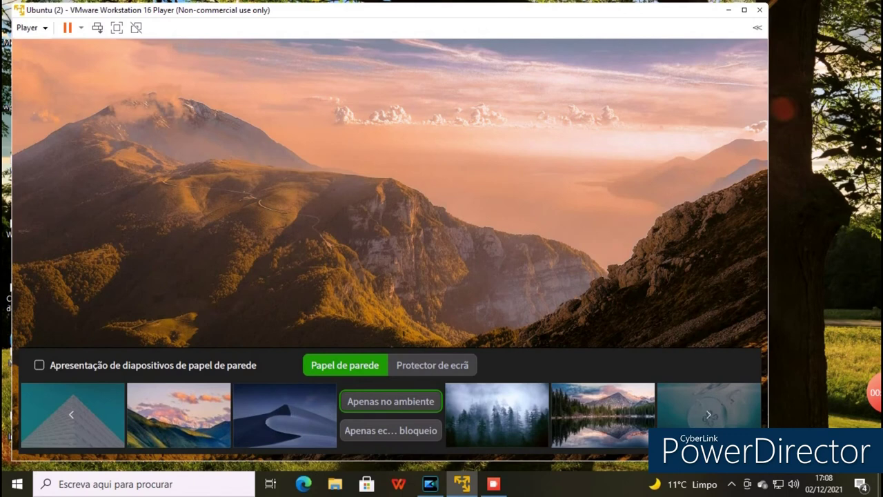
pyautogui.click(602, 414)
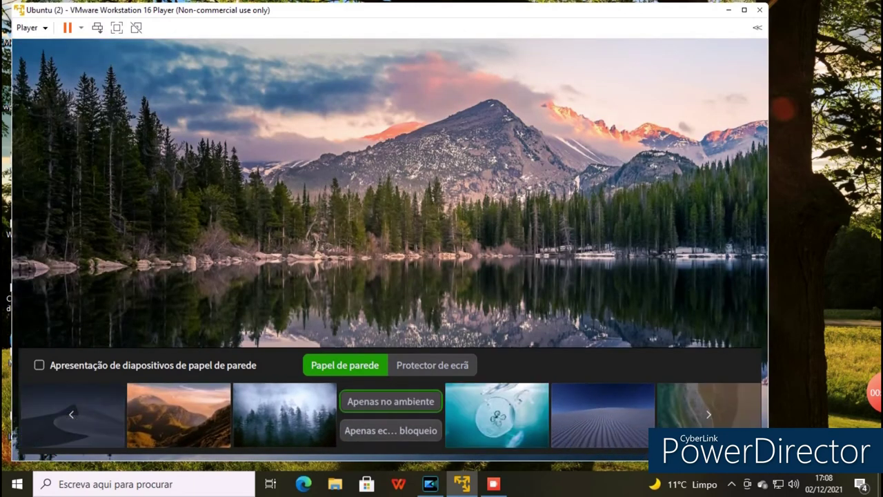
pyautogui.click(709, 413)
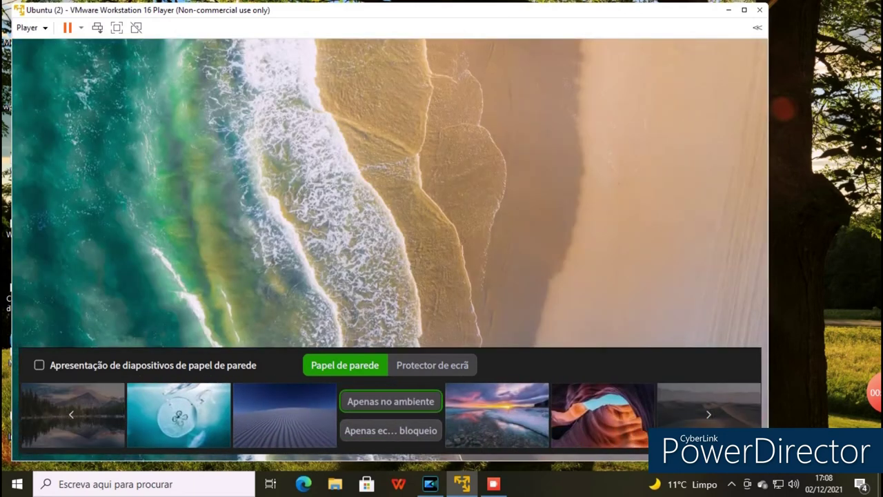
pyautogui.click(603, 413)
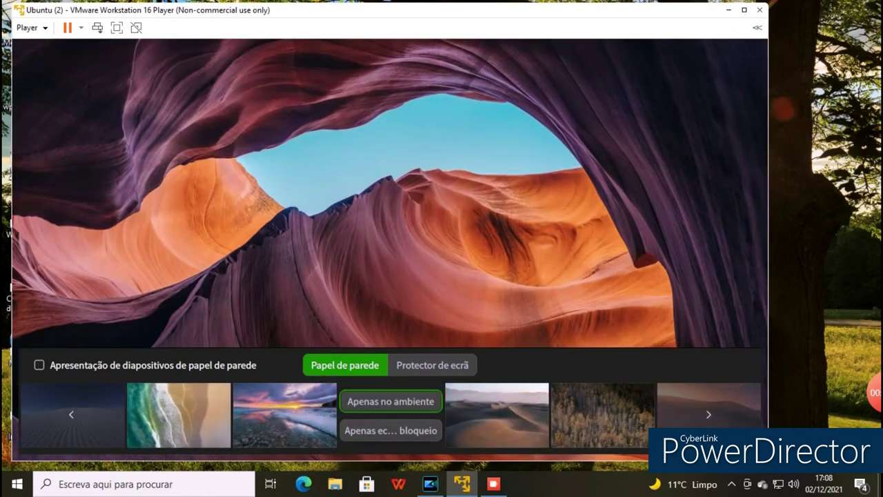
pyautogui.click(497, 415)
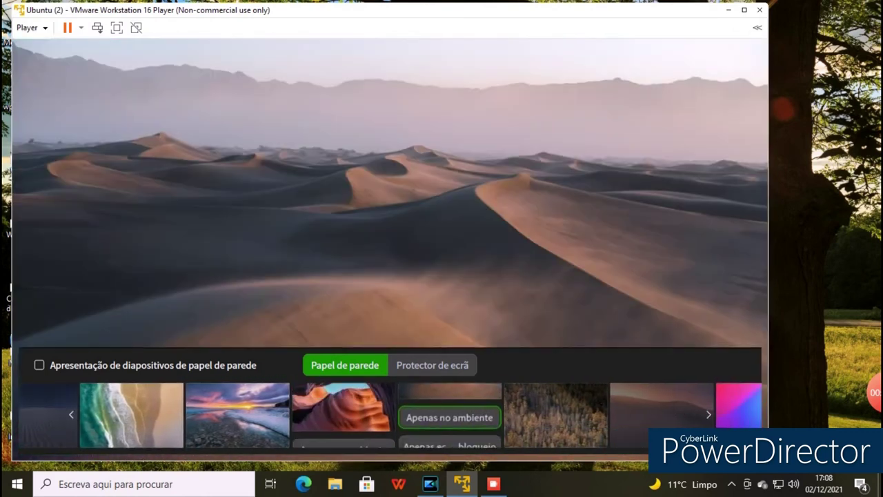
pyautogui.click(709, 414)
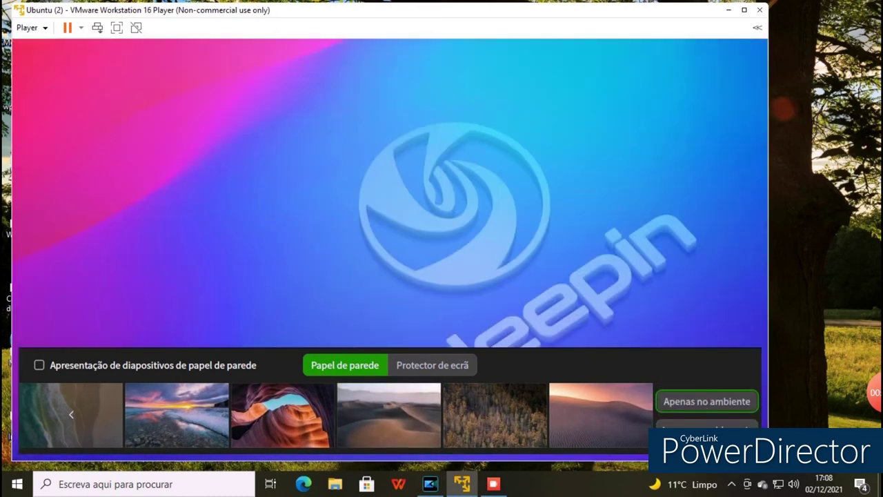
pyautogui.press('Escape')
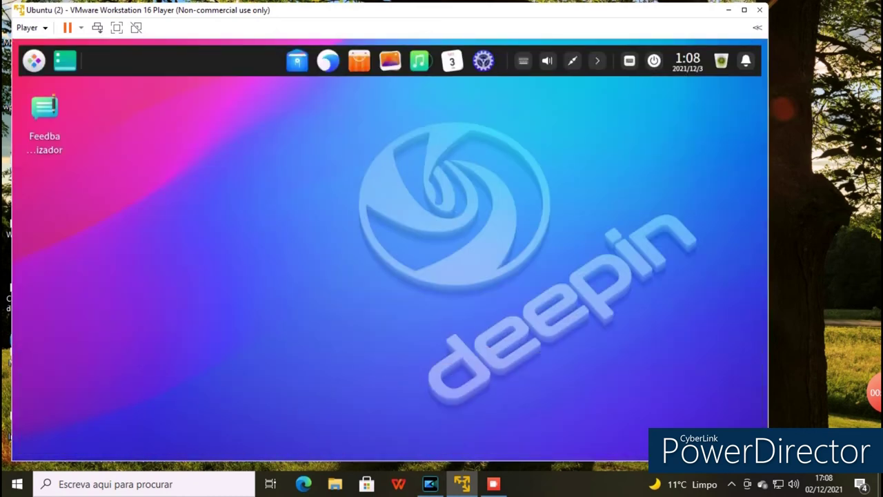
# - Open Editor de texto Deepin, write a first name followed by a smiley in the blank document, and close the editor
pyautogui.press('super')
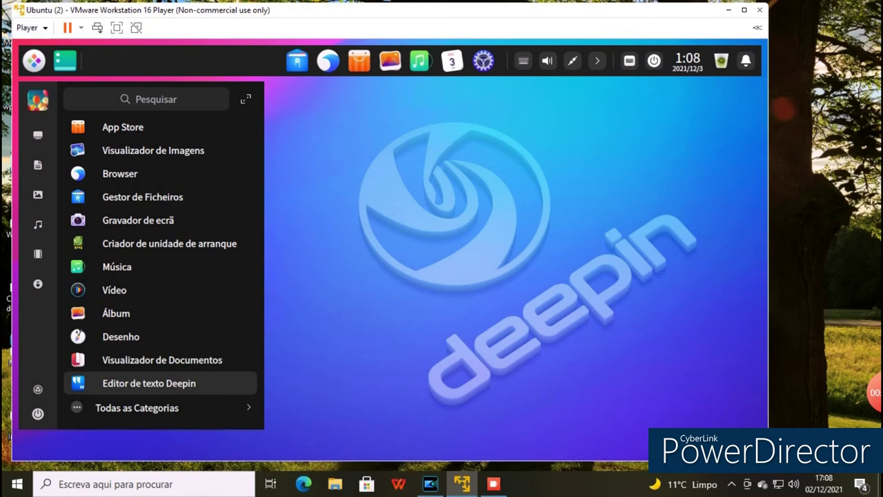
pyautogui.press('super')
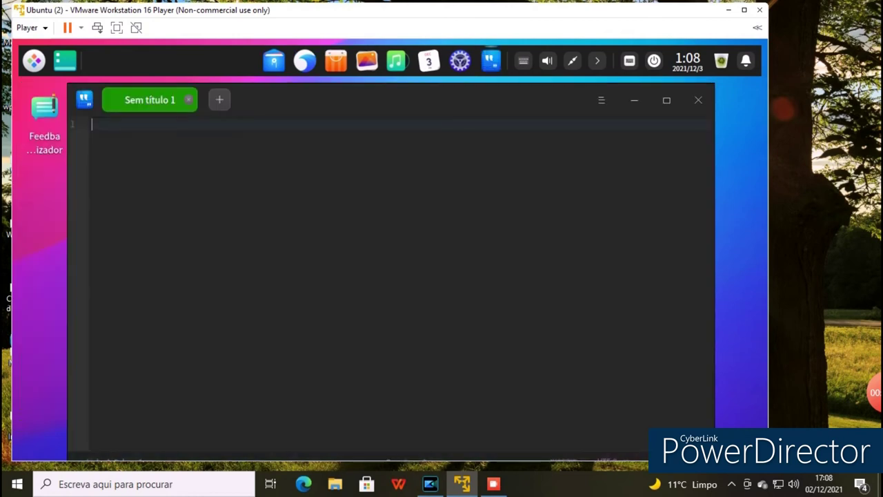
pyautogui.write('j')
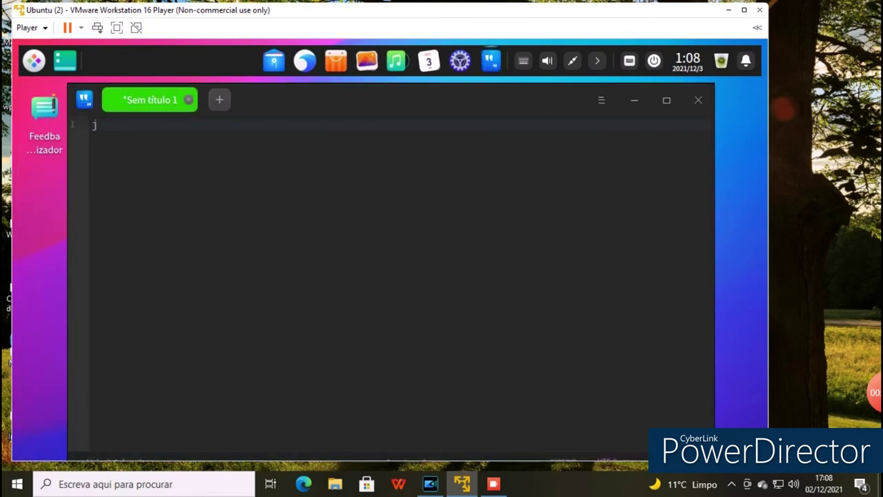
pyautogui.write('ose :)')
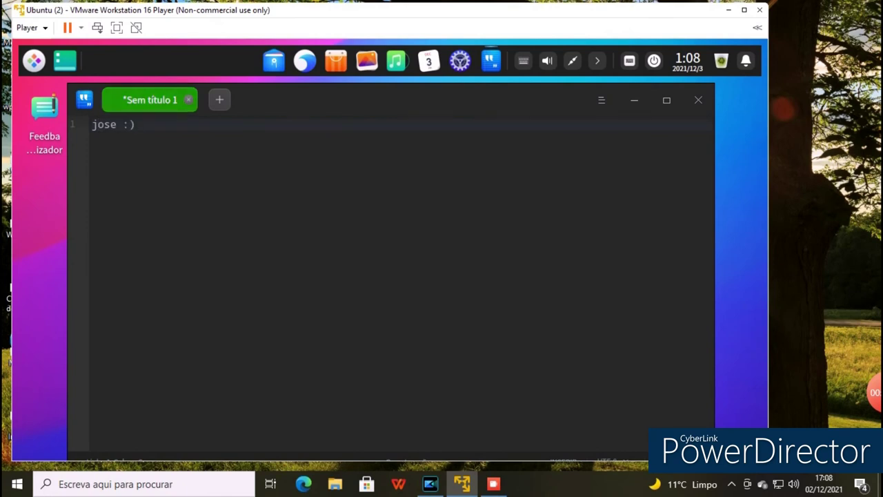
pyautogui.click(698, 100)
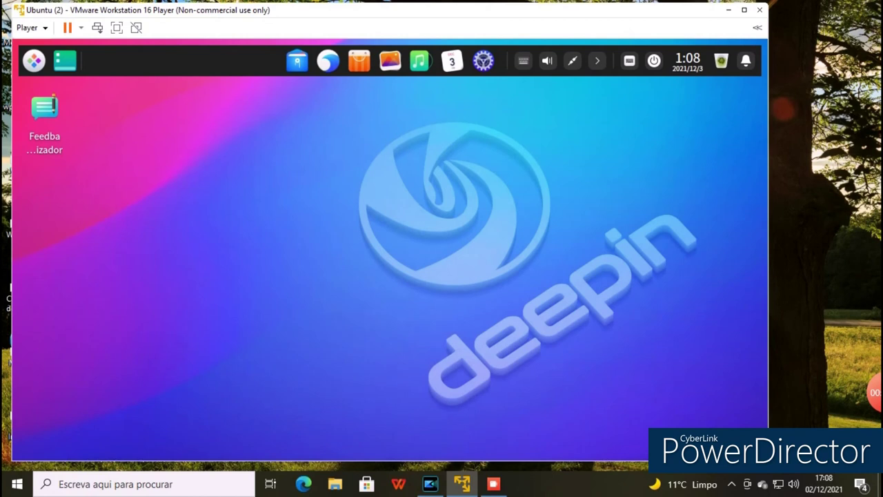
# - Check the notification centre, view the month in the calendar app and close it
pyautogui.click(746, 60)
pyautogui.click(746, 61)
pyautogui.click(452, 61)
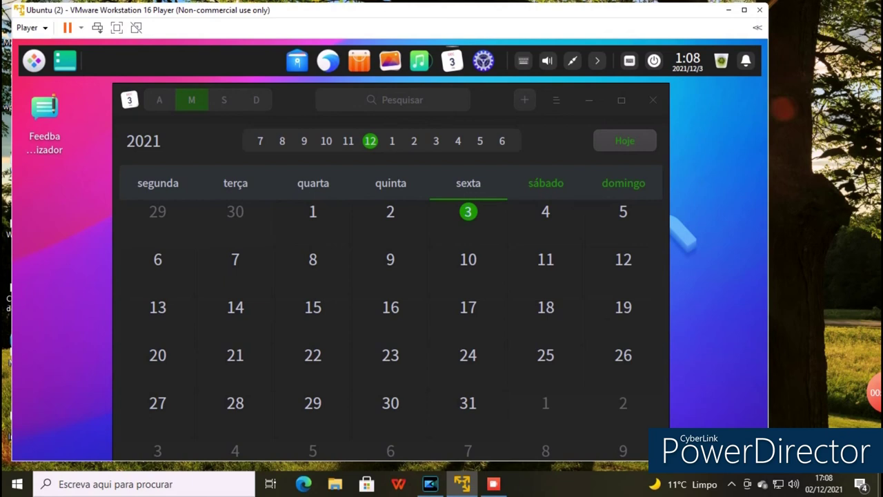
pyautogui.click(652, 100)
pyautogui.click(653, 100)
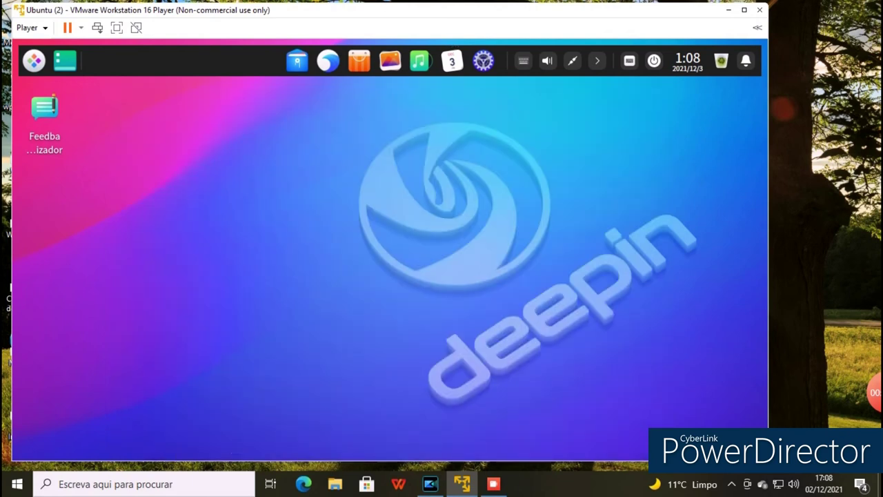
# - View the shutdown and session options and return to the desktop without choosing one
pyautogui.click(654, 61)
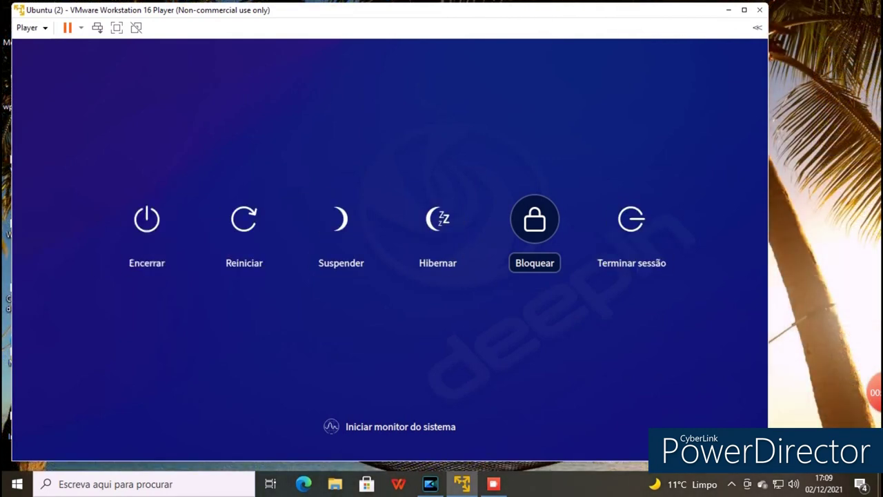
pyautogui.press('Escape')
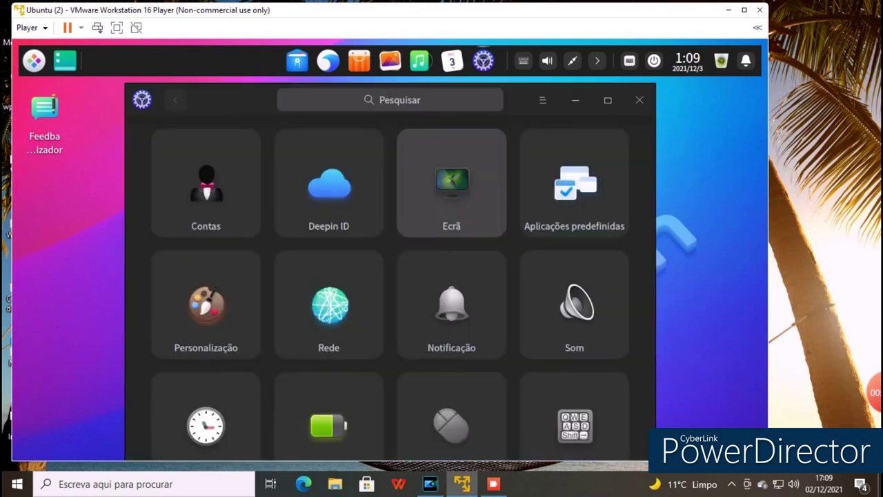
# - Set the system font size to 15 under Personalização in the control centre and close the control centre
pyautogui.scroll(-2, 451, 182)
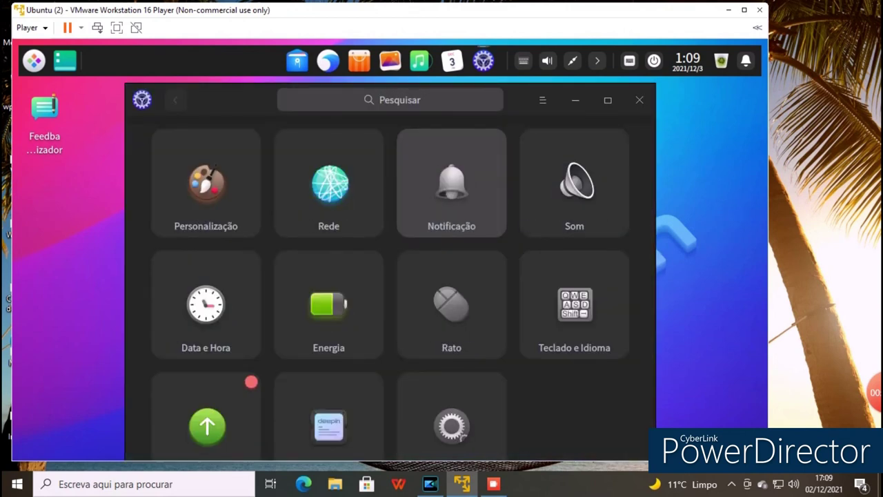
pyautogui.click(206, 183)
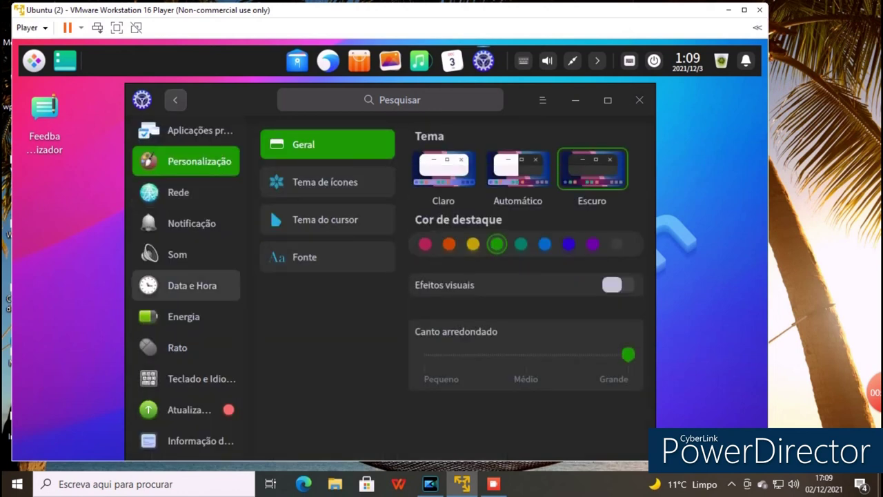
pyautogui.click(327, 257)
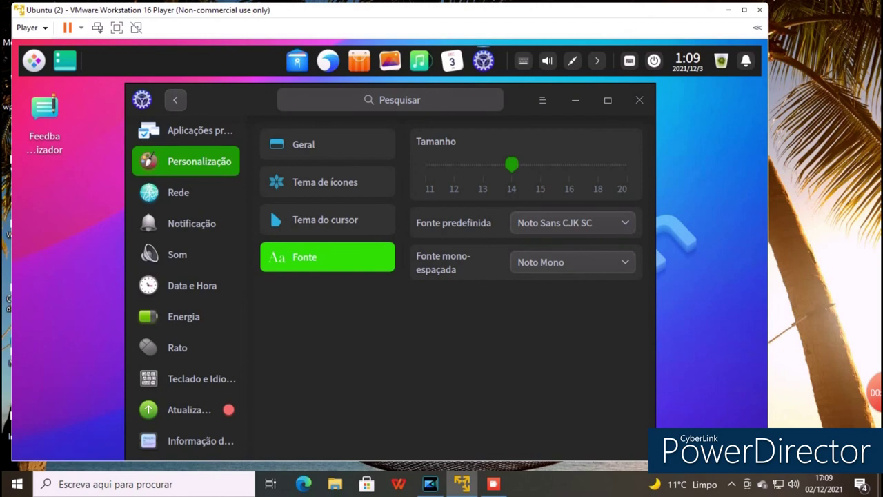
pyautogui.moveTo(511, 165); pyautogui.dragTo(540, 164)
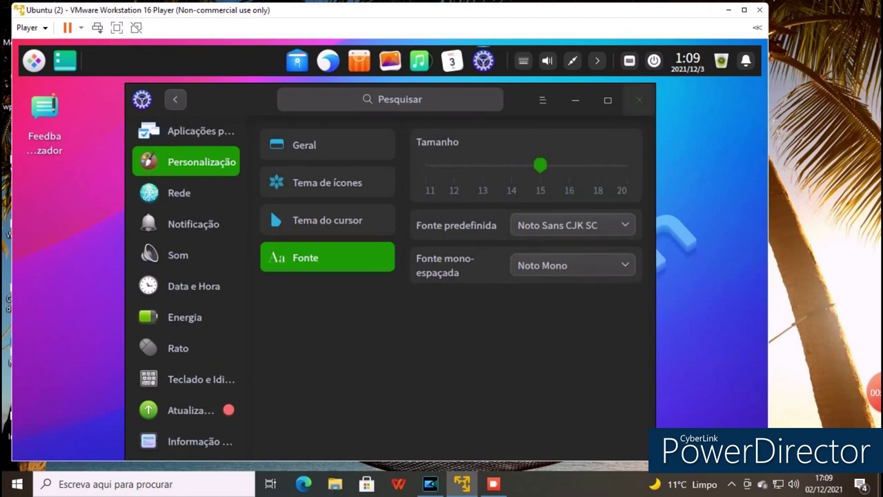
pyautogui.click(639, 99)
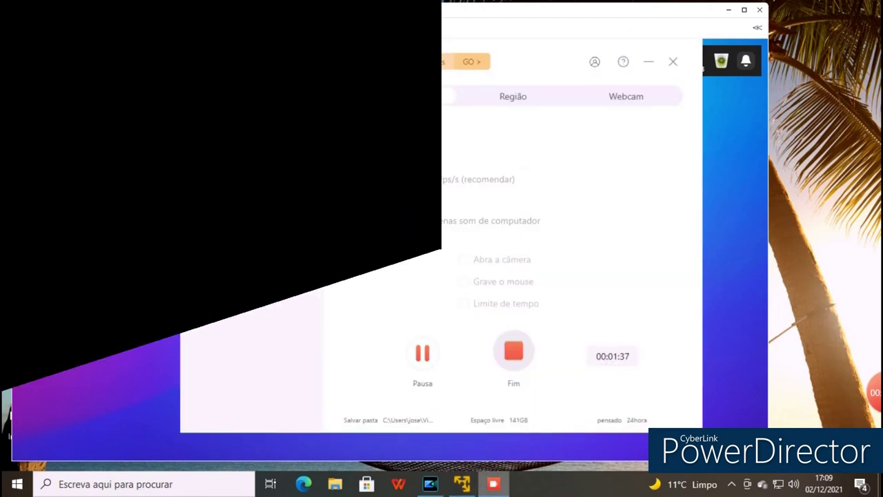